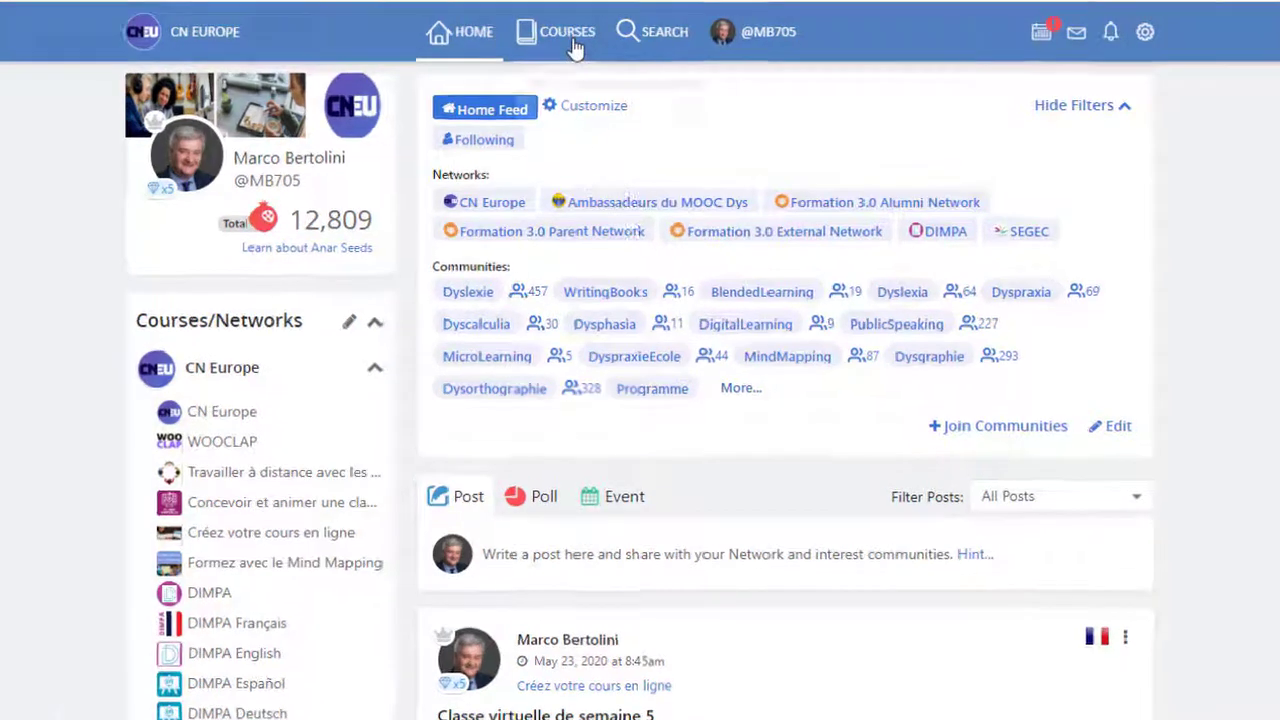
Open the DIMPA English course and expand its task list to show all tasks
left_click(575, 45)
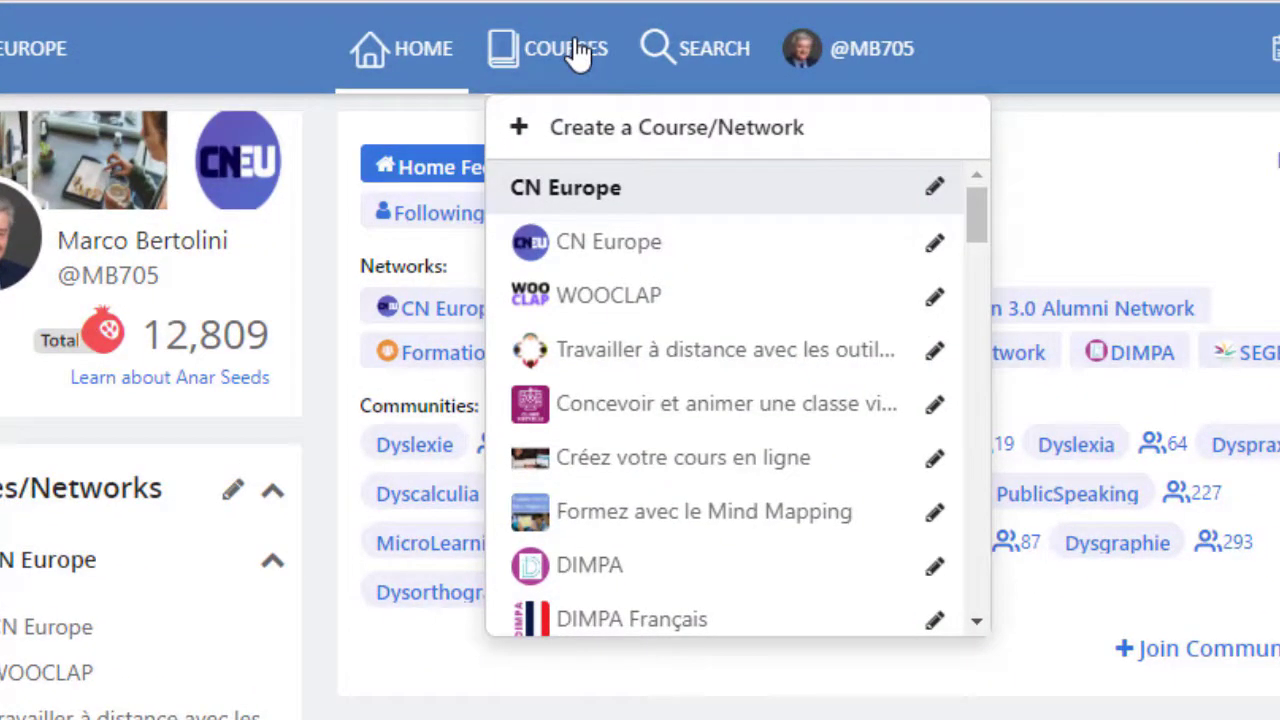
left_click(578, 52)
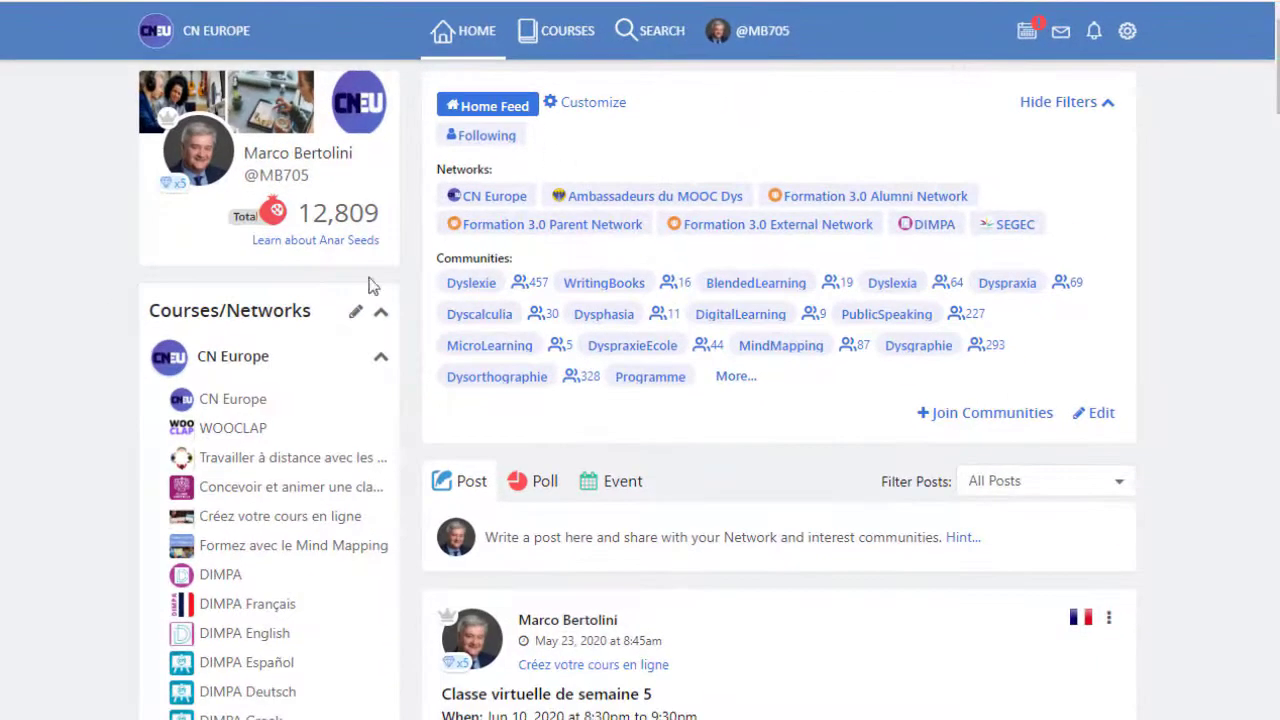
left_click(263, 640)
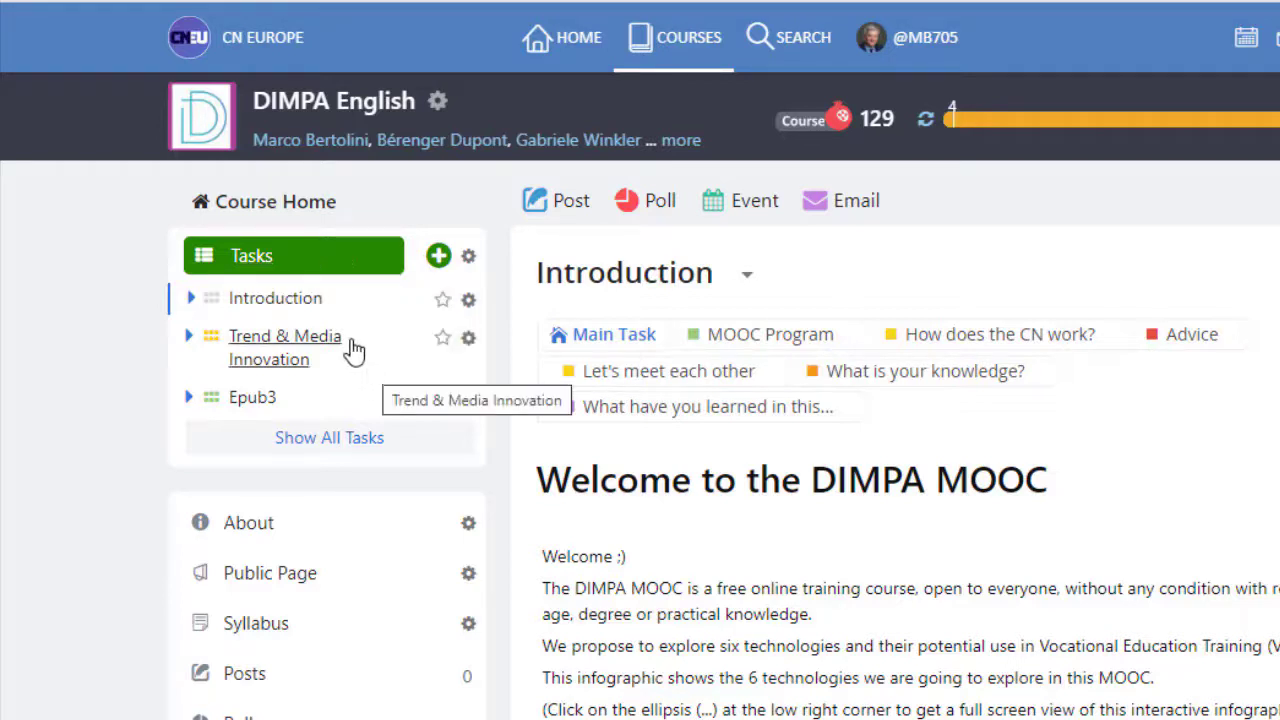
left_click(326, 440)
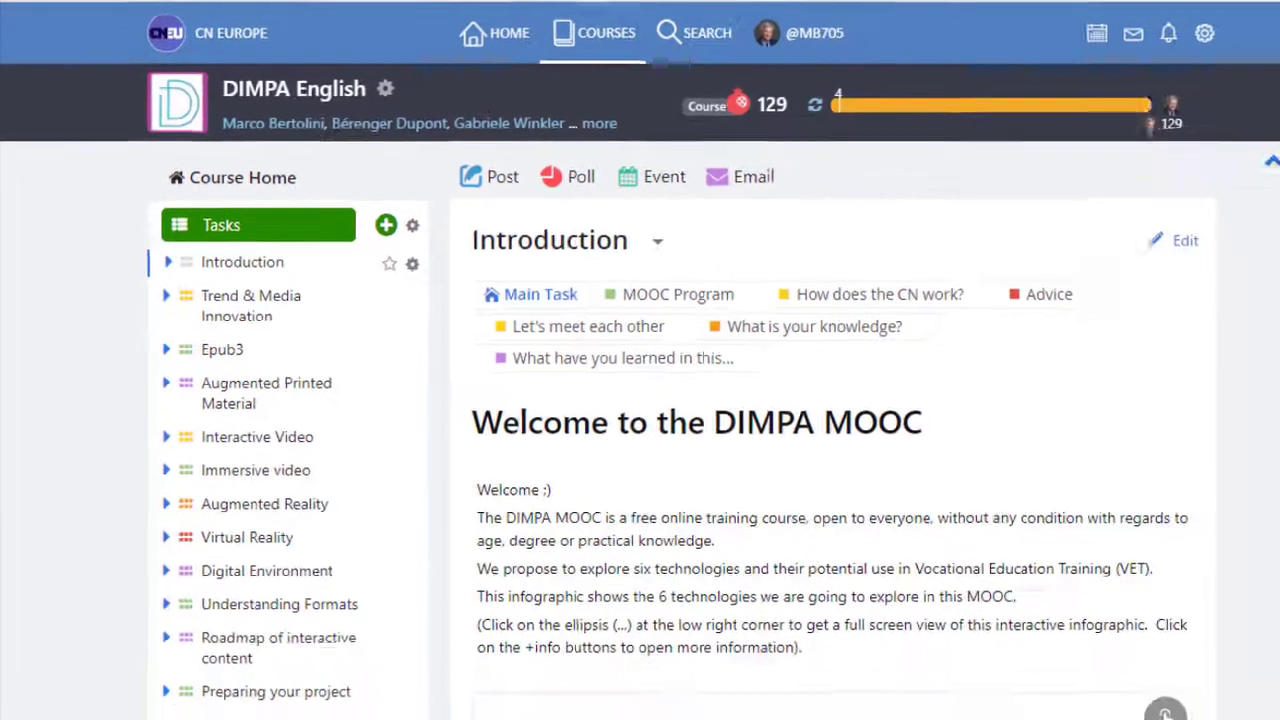
View the Accessibility, Digital Environment and Immersive video modules from the course's task list
scroll(24, 155, "down", 3)
scroll(24, 155, "up", 1)
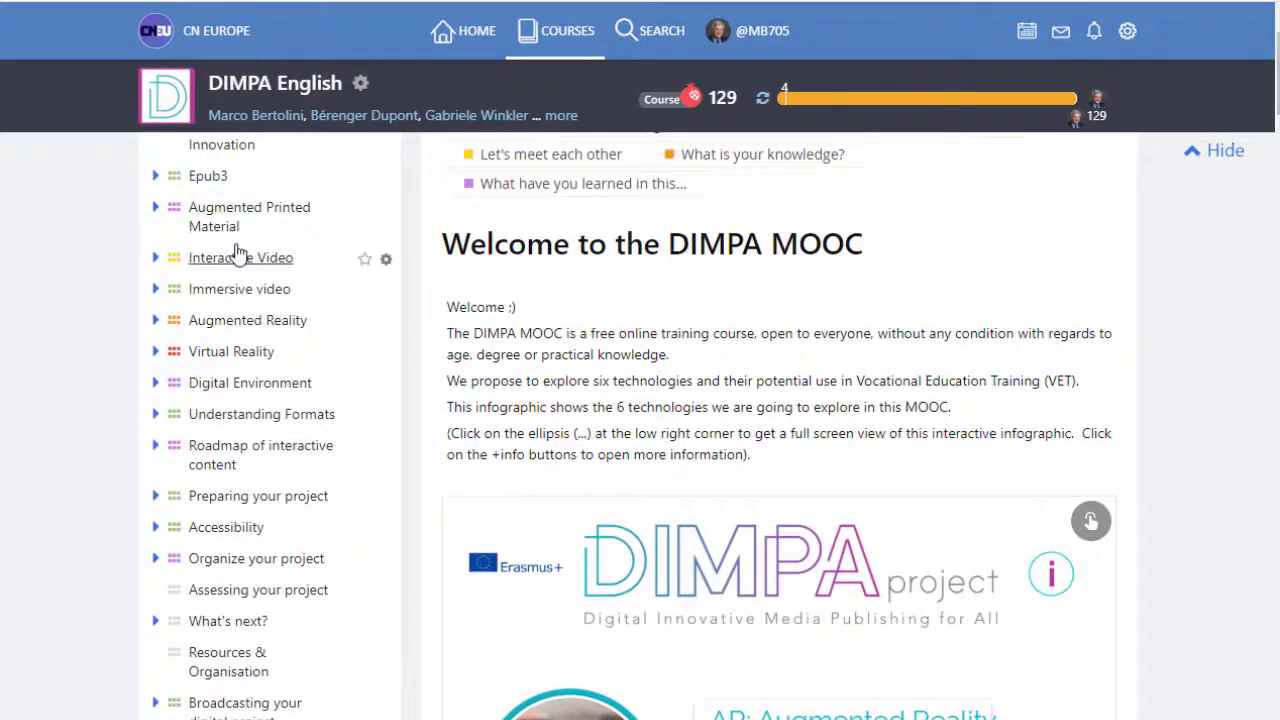
left_click(245, 530)
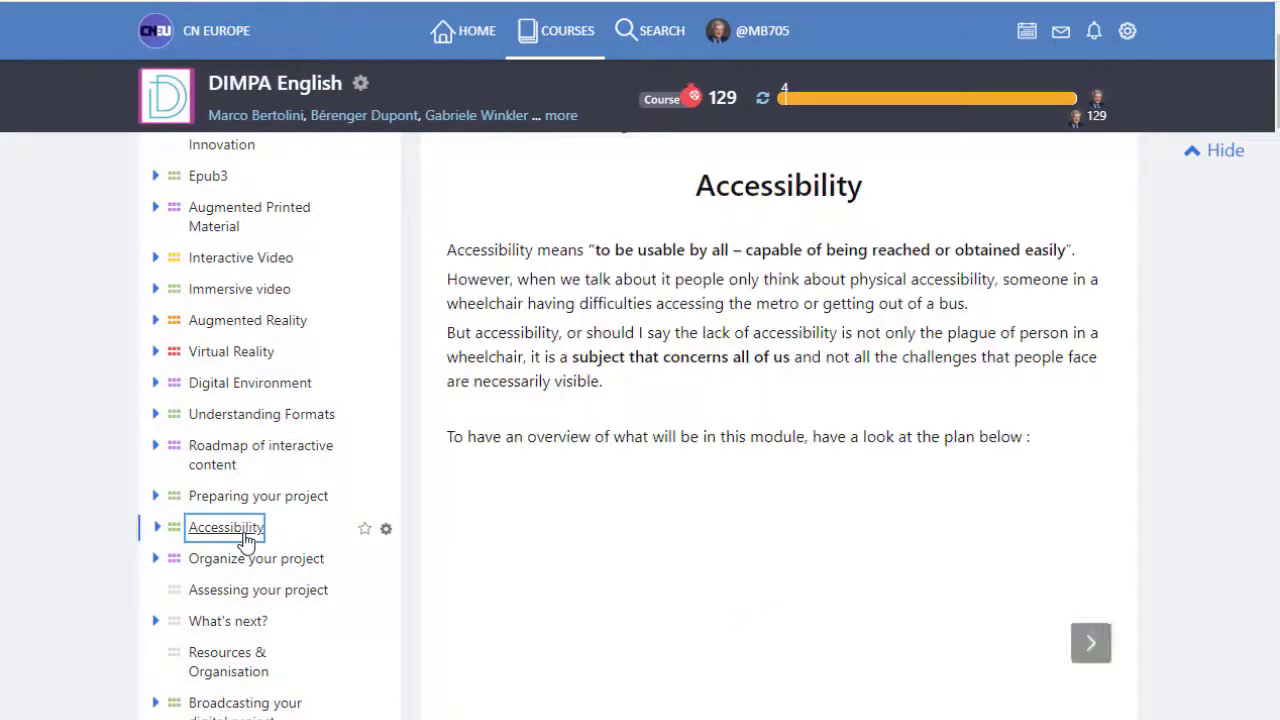
left_click(246, 392)
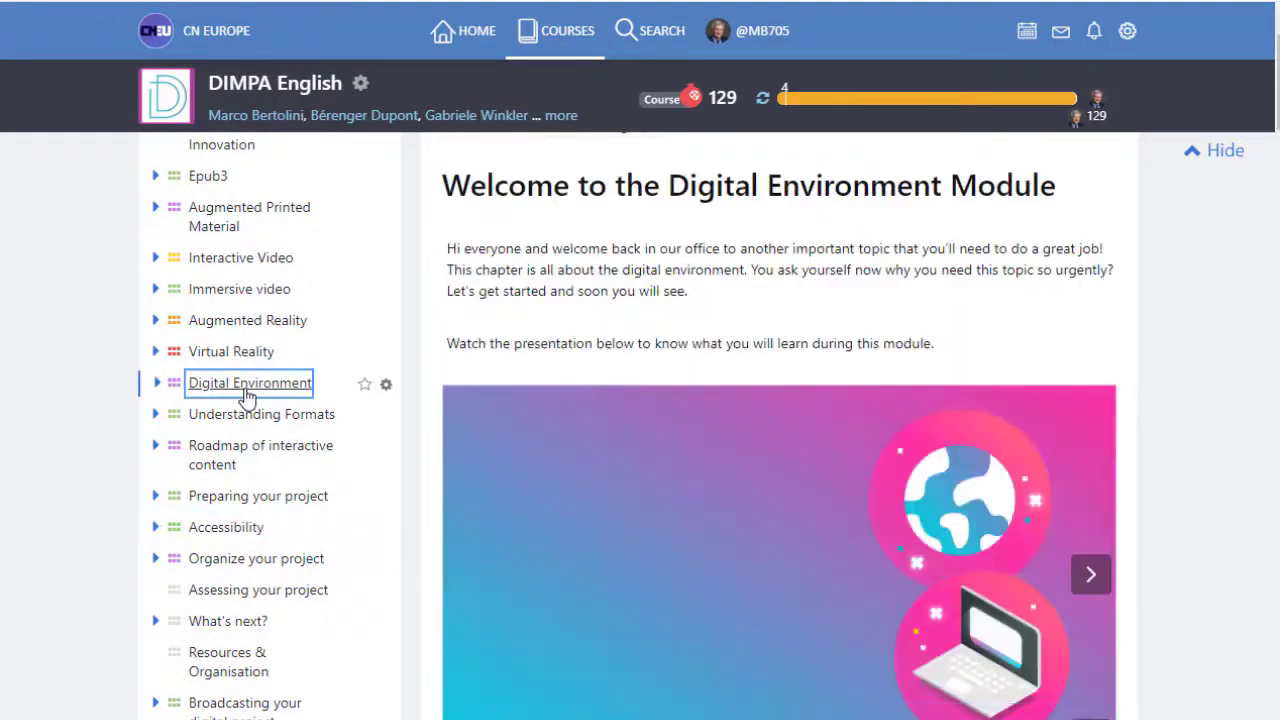
left_click(242, 290)
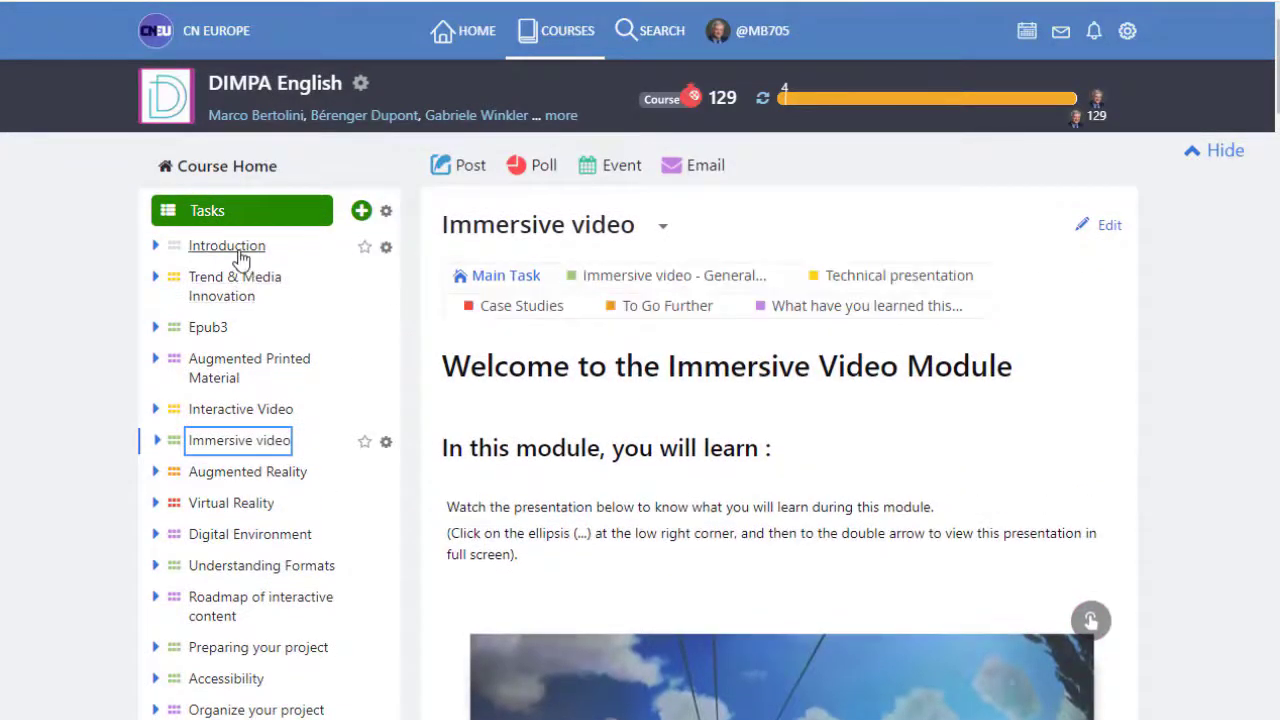
Open the Introduction task and look through its welcome page and infographic
left_click(238, 252)
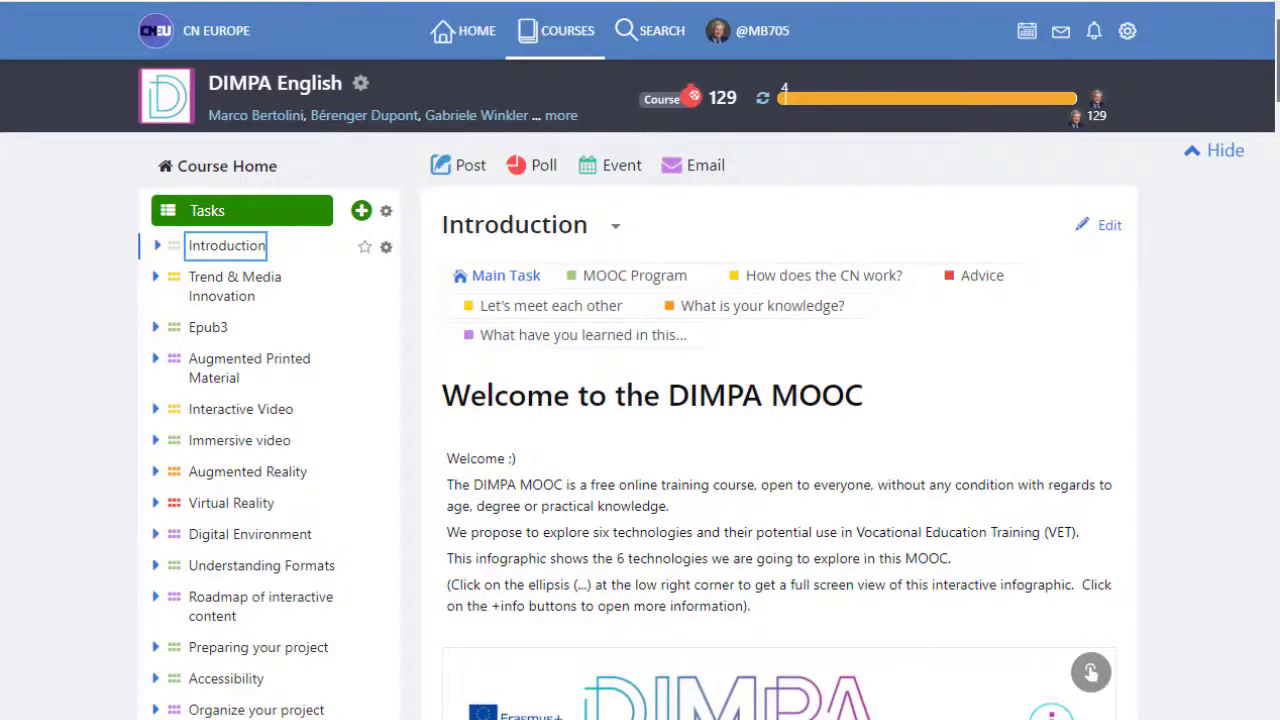
scroll(780, 450, "down", 14)
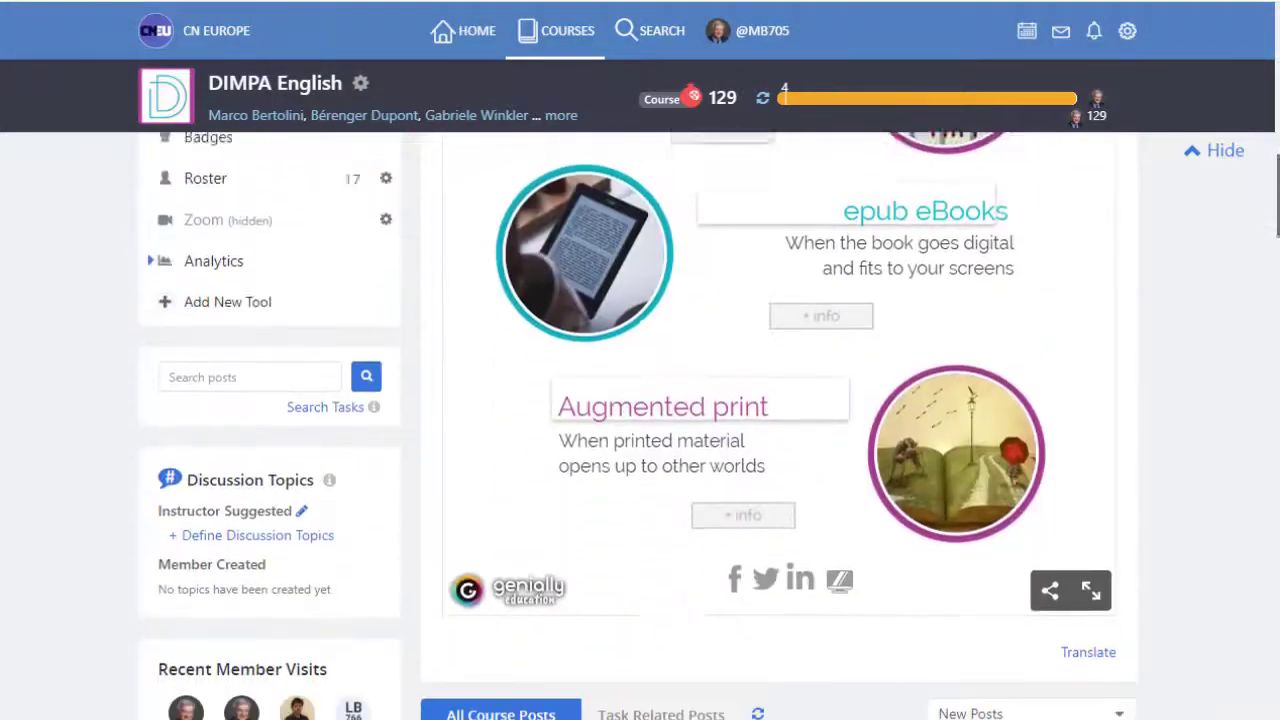
scroll(780, 450, "up", 15)
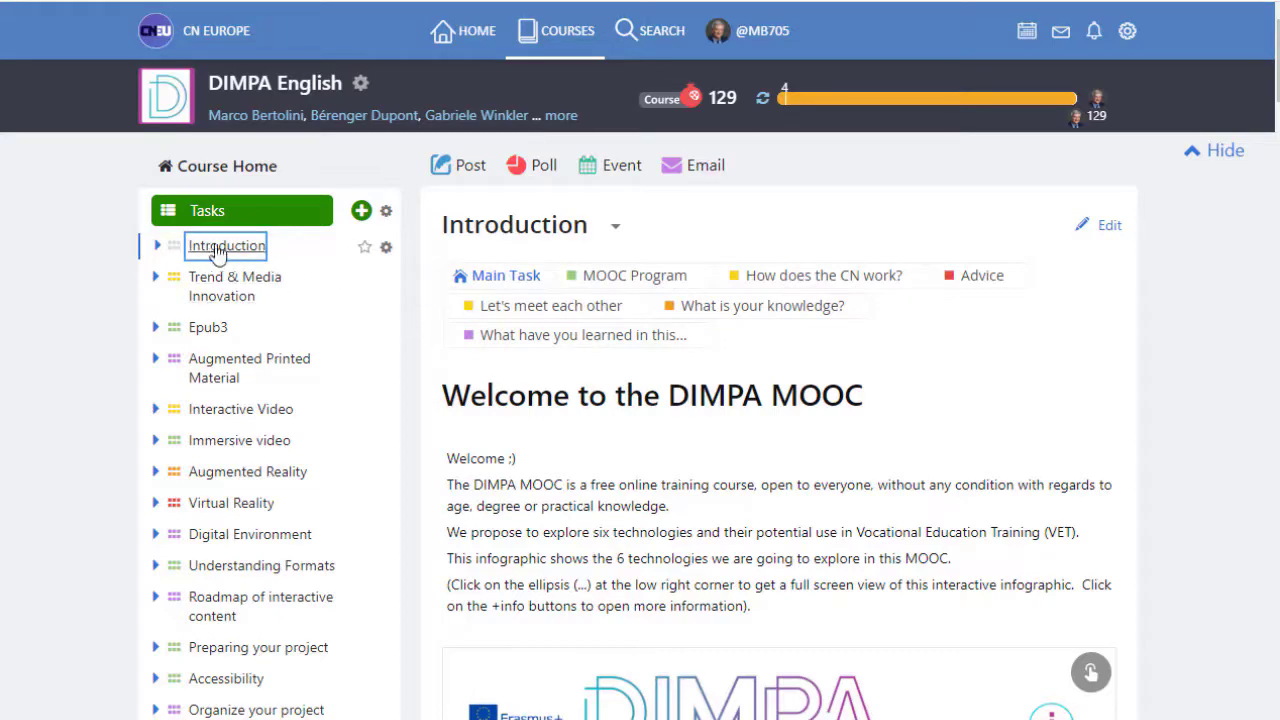
Look through the Introduction subtasks MOOC Program, How does the CN work? and Advice, ending back on the Main Task
left_click(630, 280)
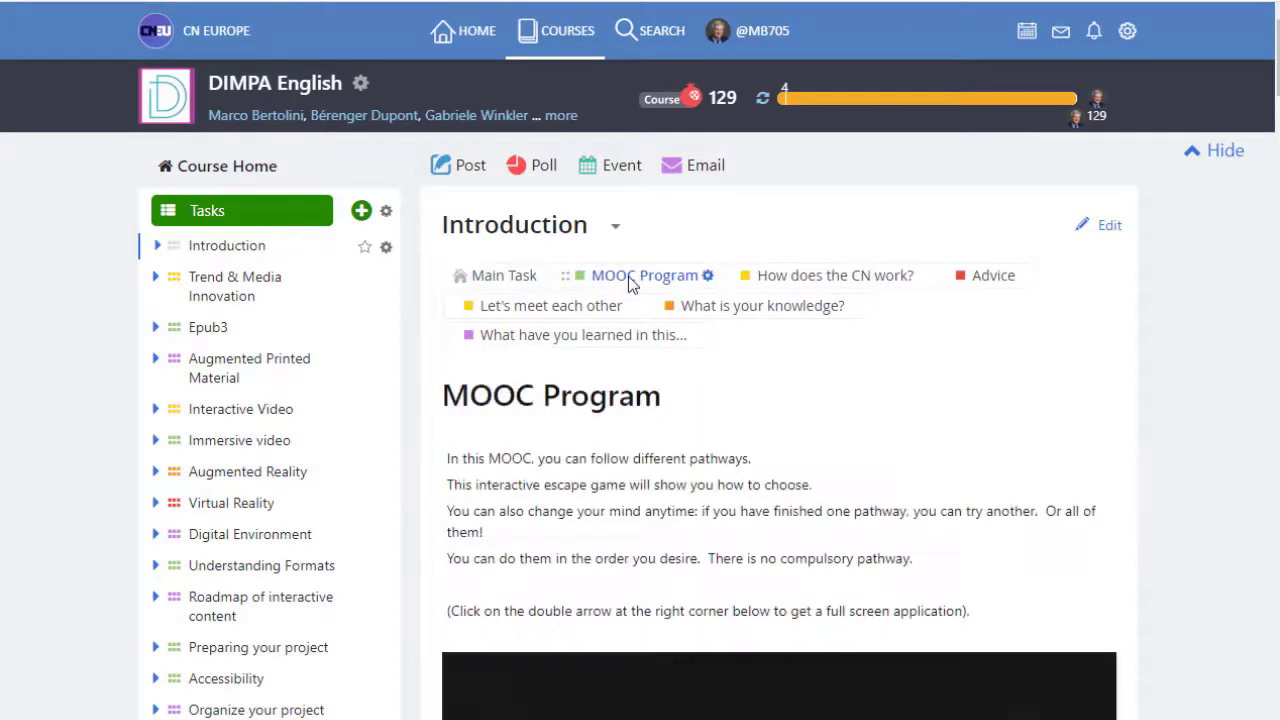
left_click(822, 283)
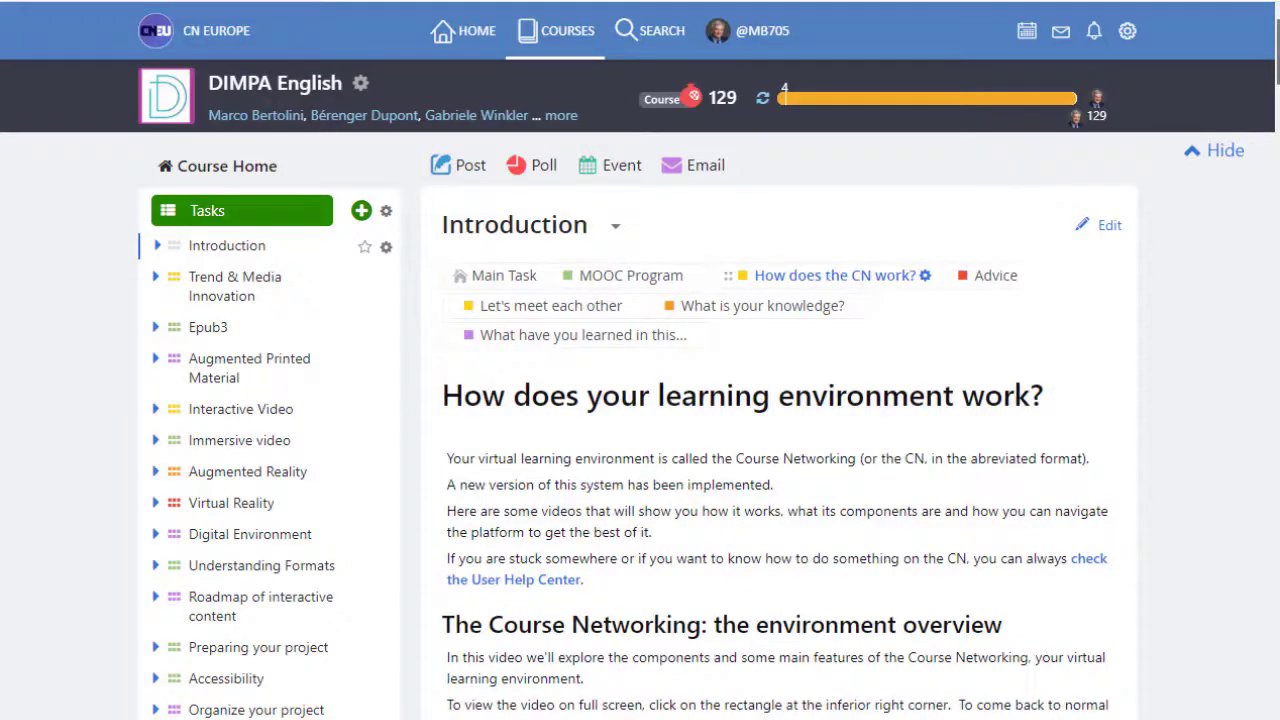
scroll(640, 424, "down", 15)
scroll(640, 424, "up", 1)
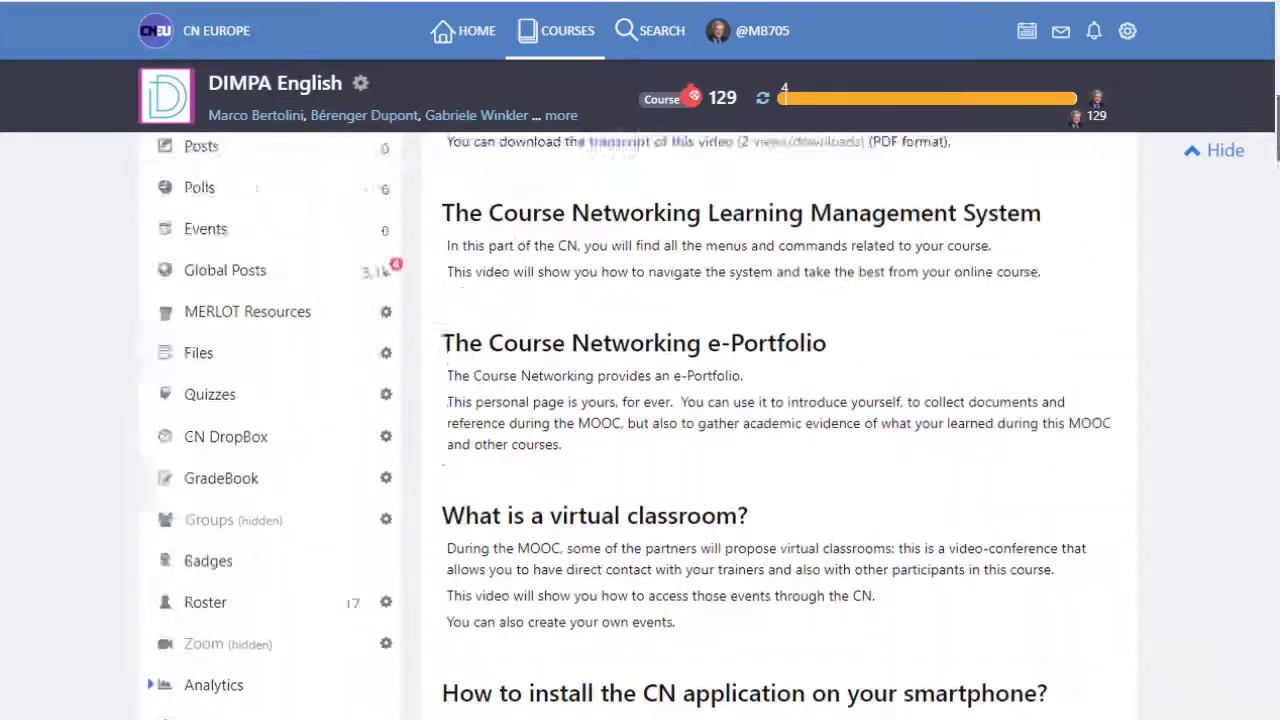
scroll(780, 424, "up", 15)
left_click(1018, 209)
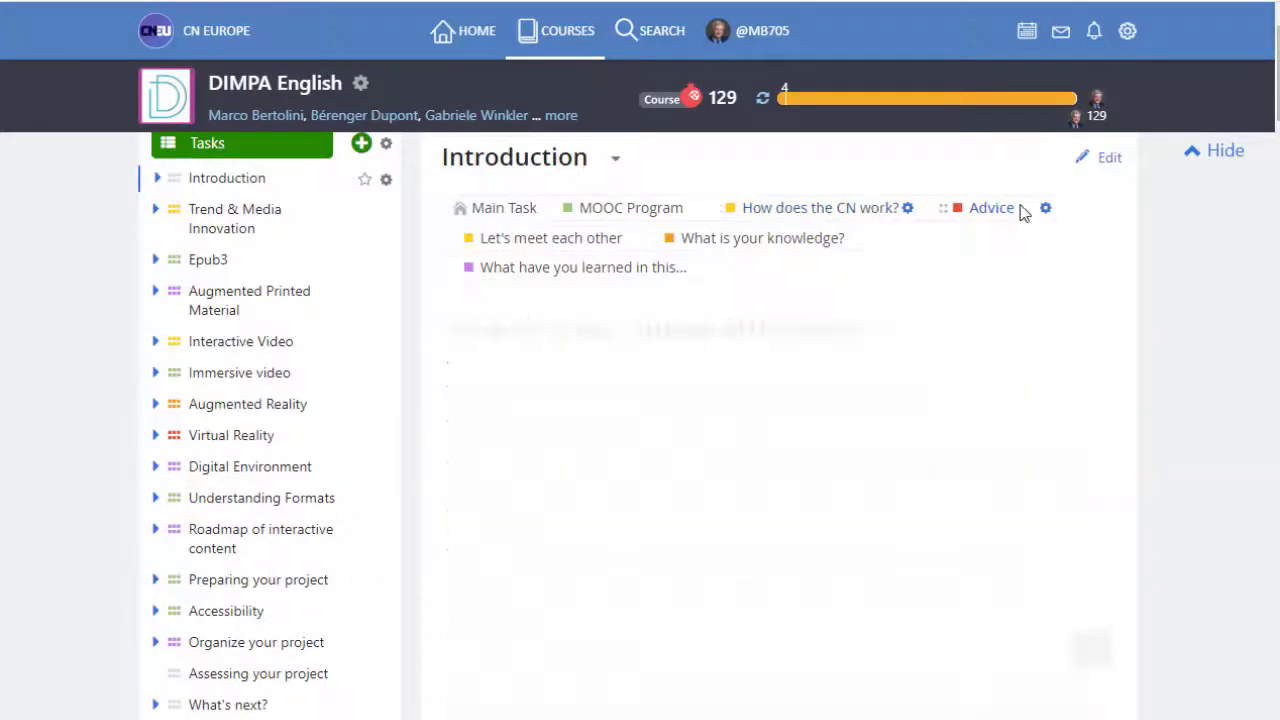
scroll(662, 396, "up", 1)
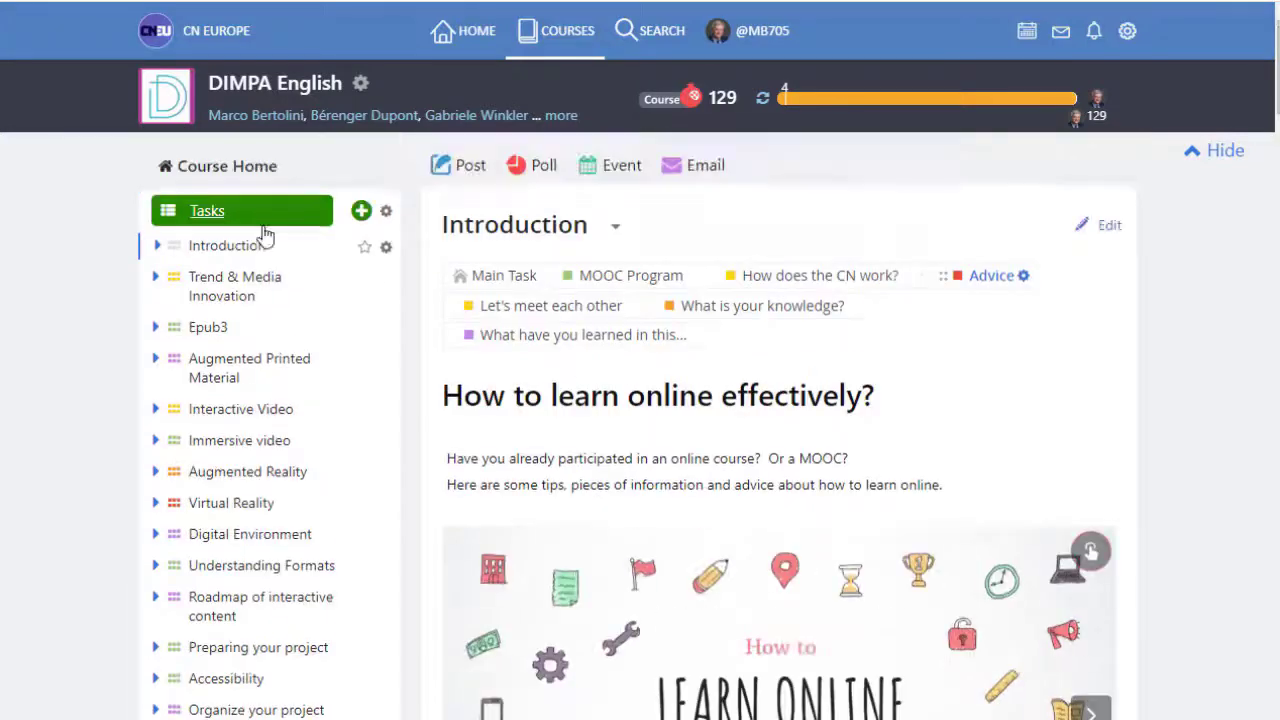
left_click(520, 280)
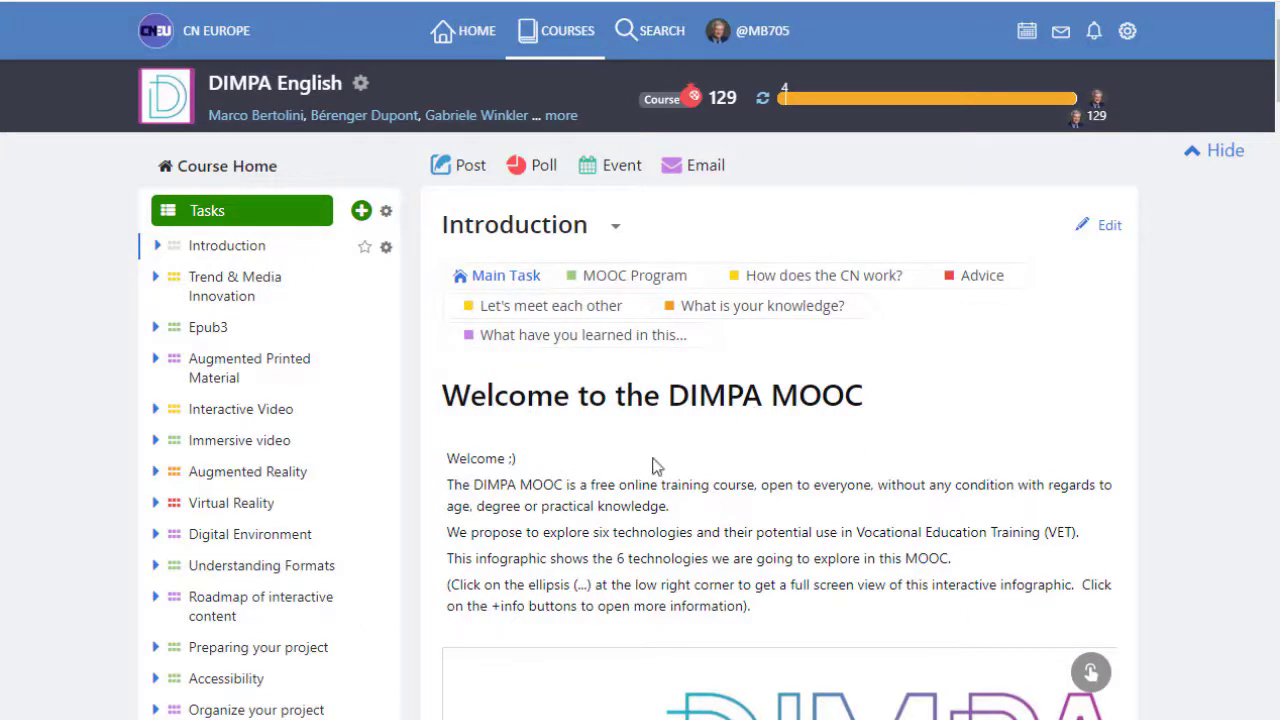
Open the new post form, show its post settings and examine the available visibility options
left_click(477, 172)
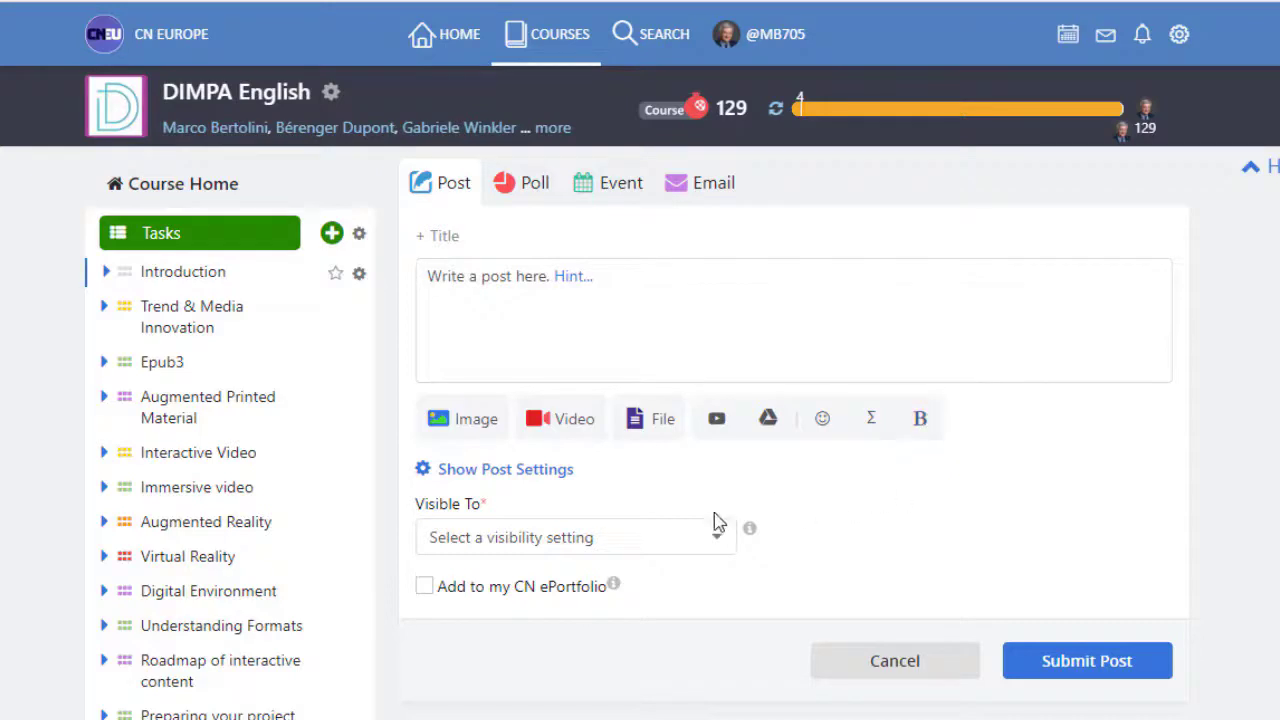
left_click(562, 472)
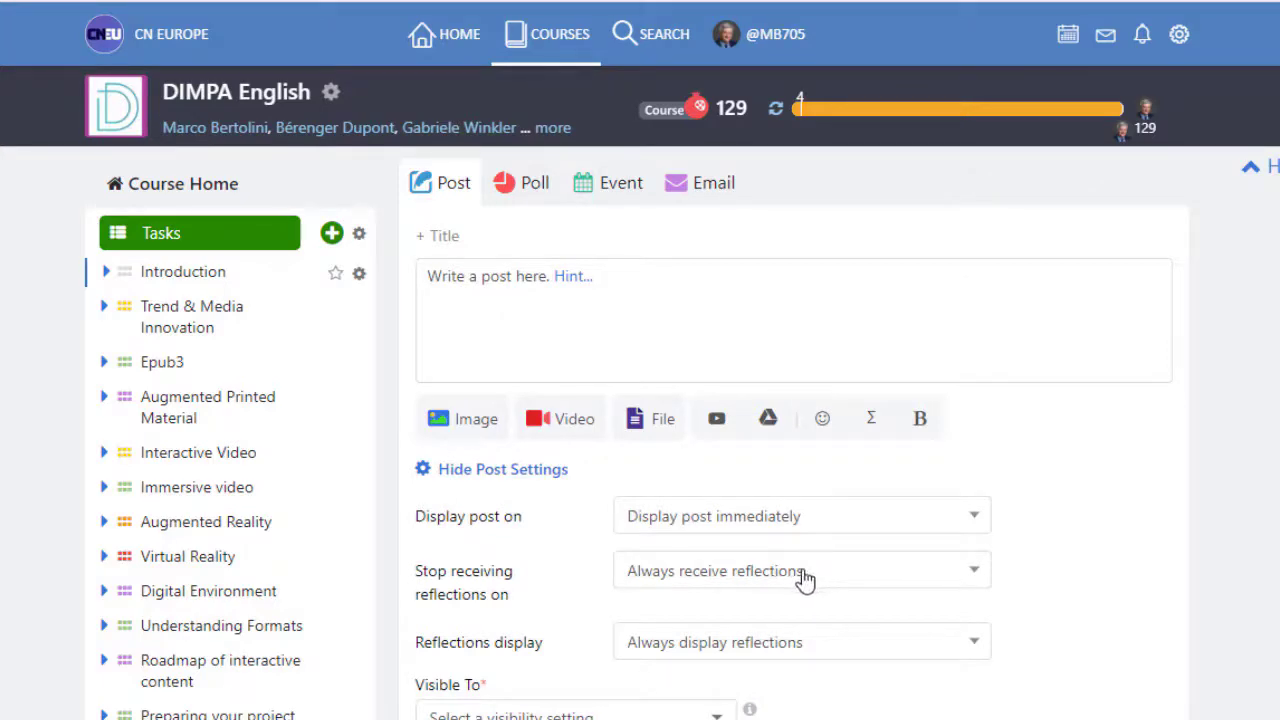
scroll(805, 580, "down", 2)
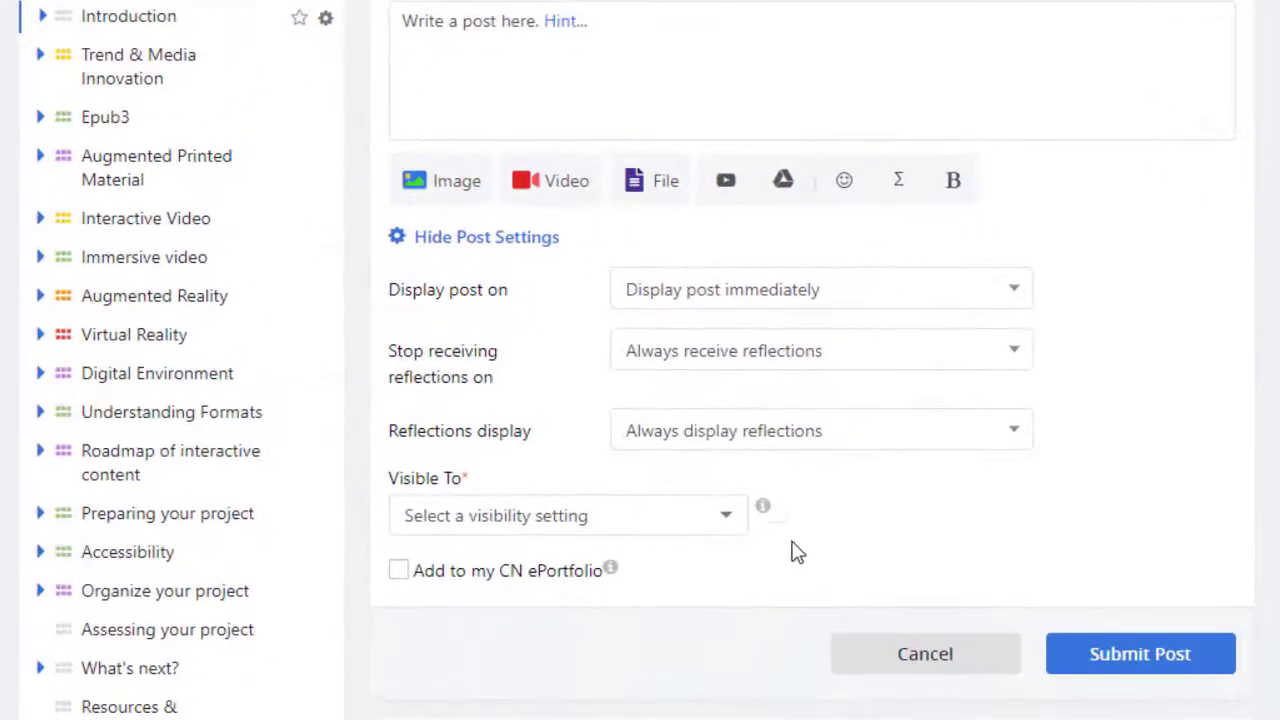
left_click(731, 531)
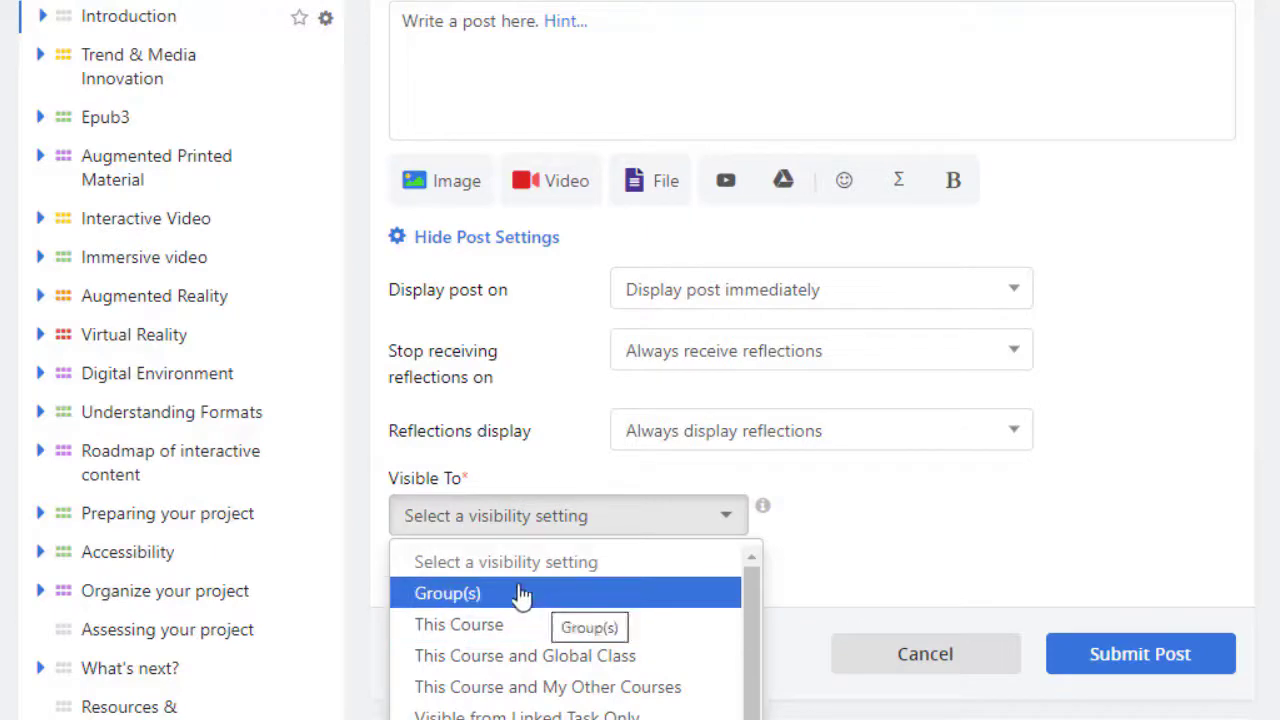
left_click(868, 553)
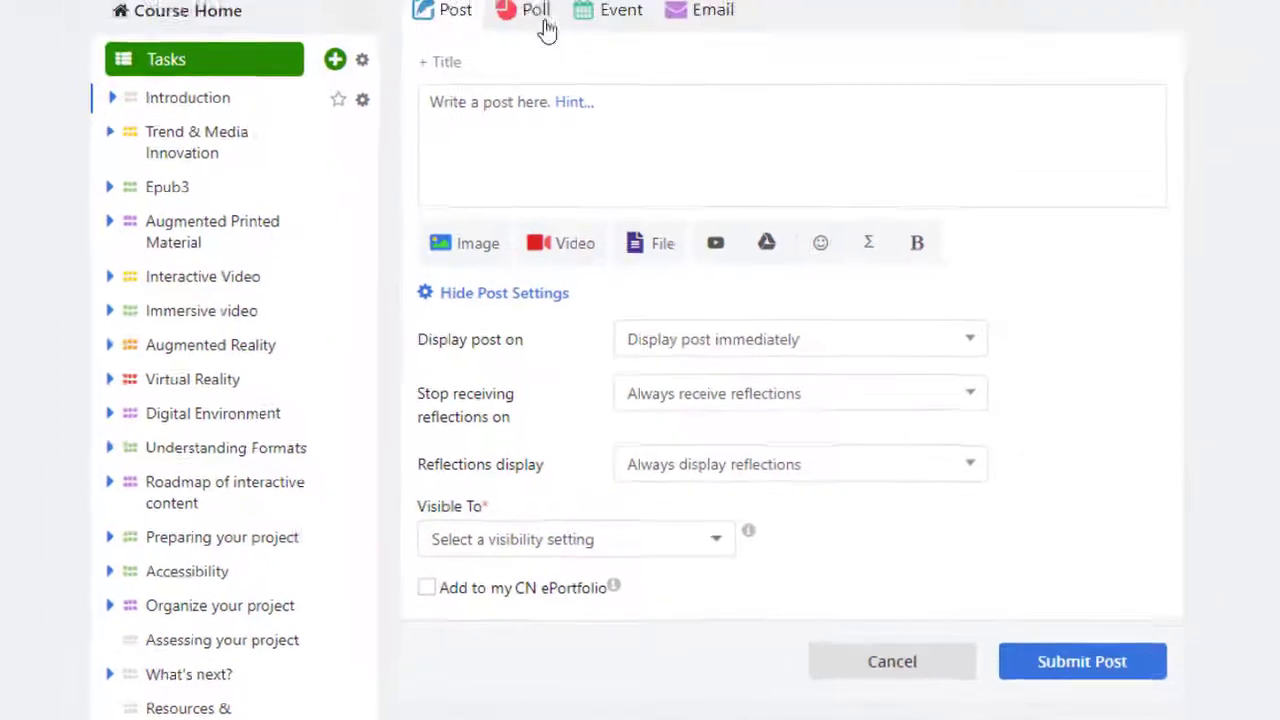
View the course's poll, event and email creation forms, ending back on the post form
left_click(541, 60)
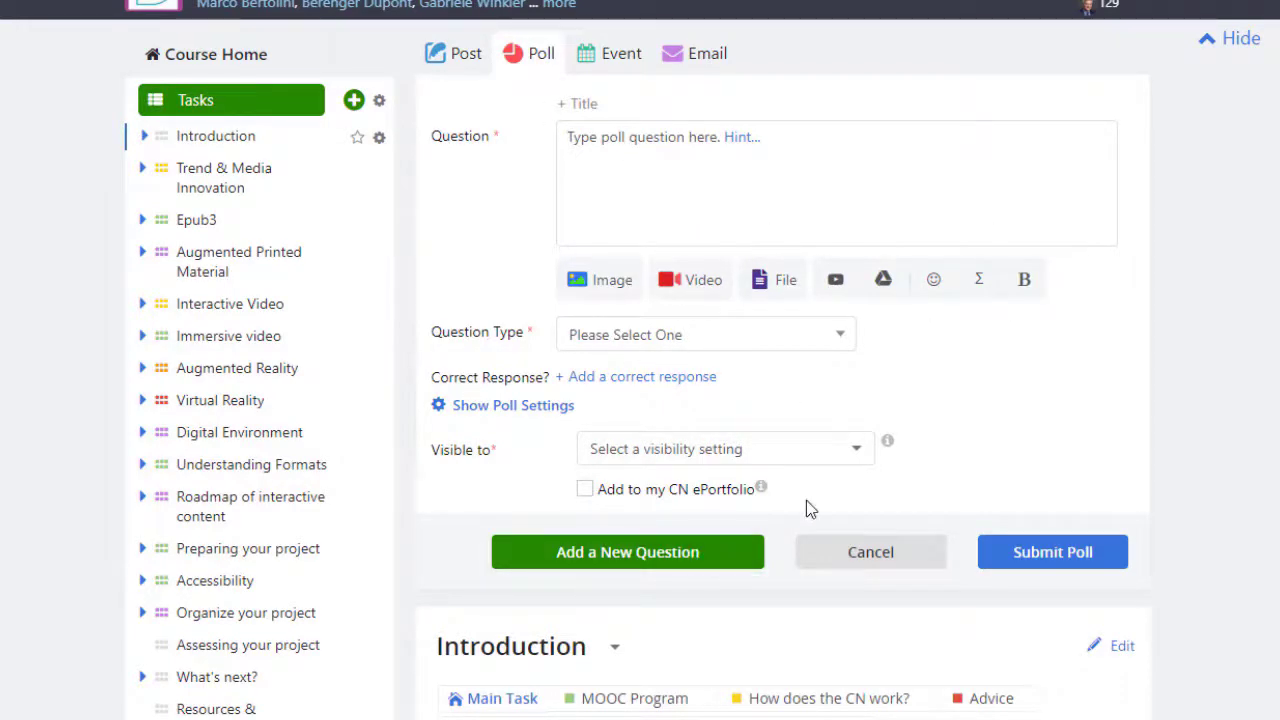
left_click(622, 62)
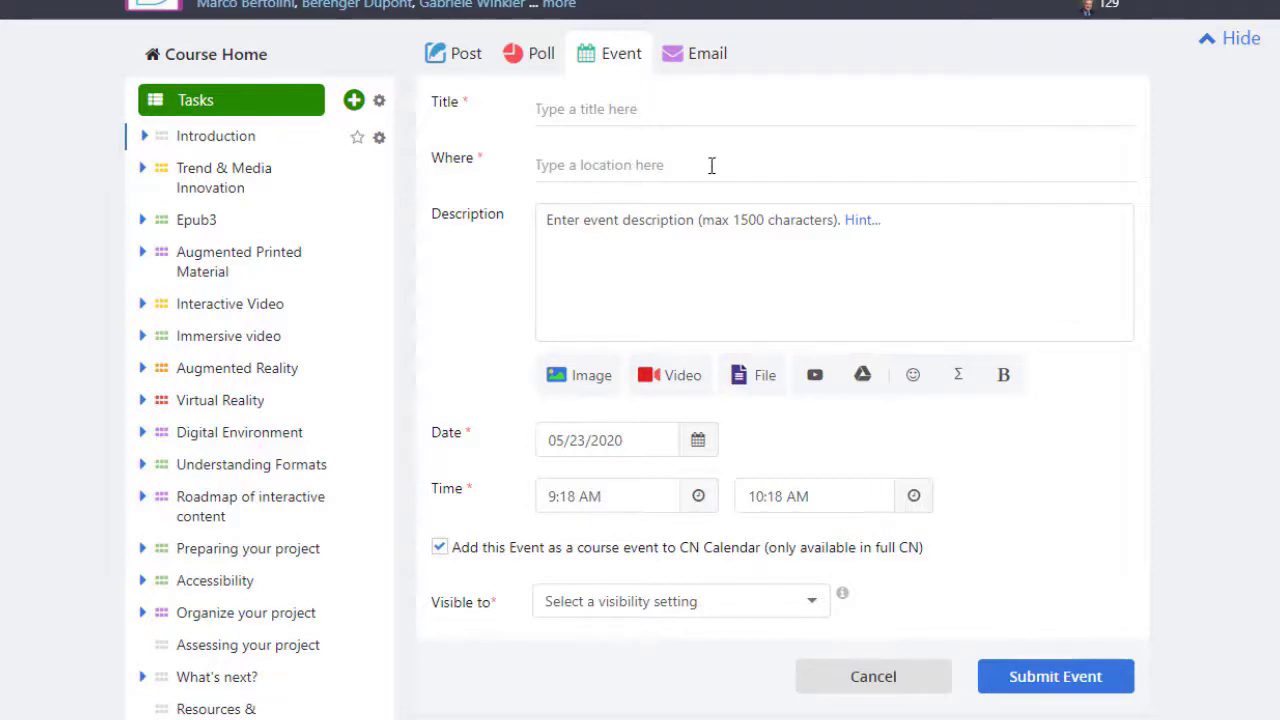
left_click(709, 62)
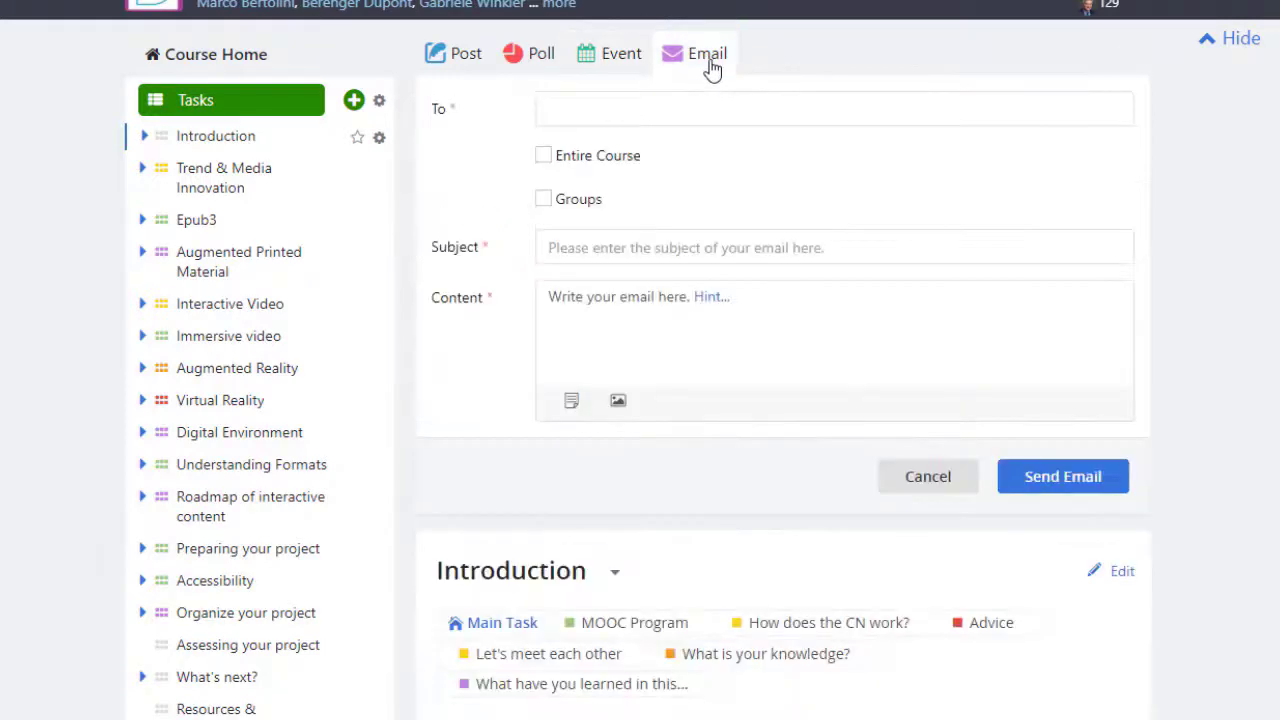
left_click(466, 55)
Look through the course's Syllabus, Posts and Polls pages
scroll(354, 171, "down", 4)
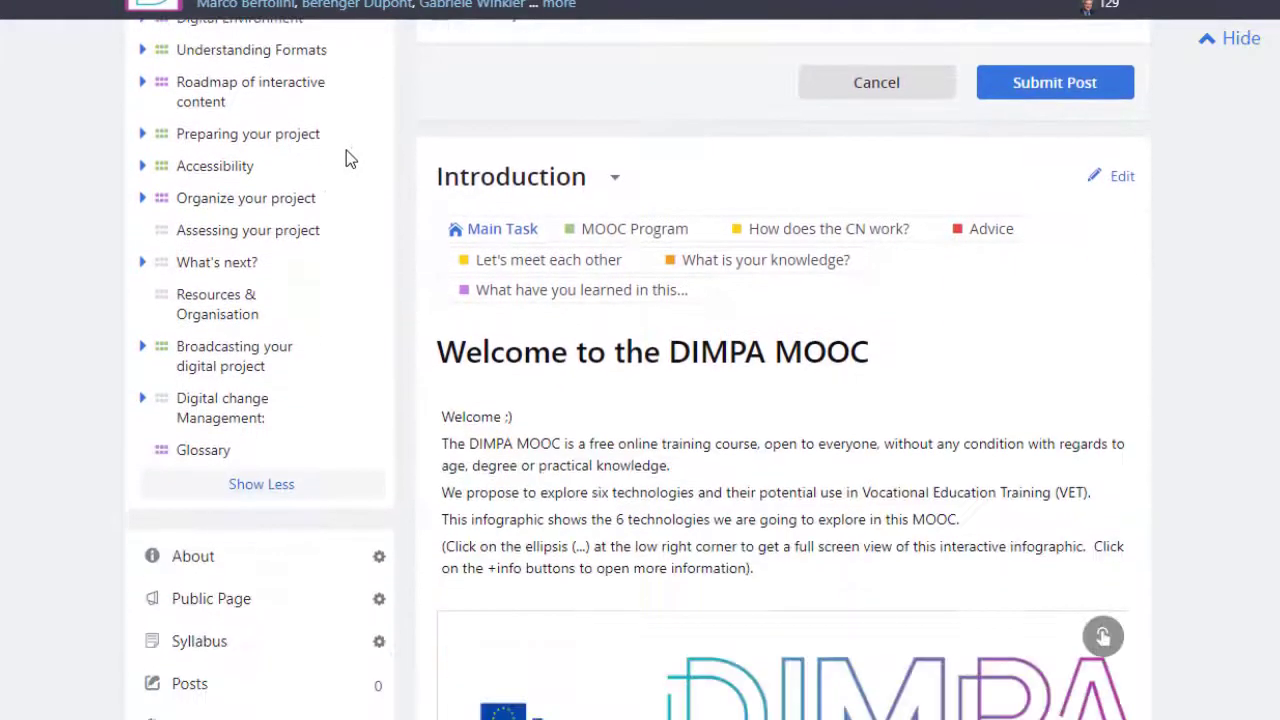
scroll(346, 158, "down", 4)
scroll(335, 130, "down", 1)
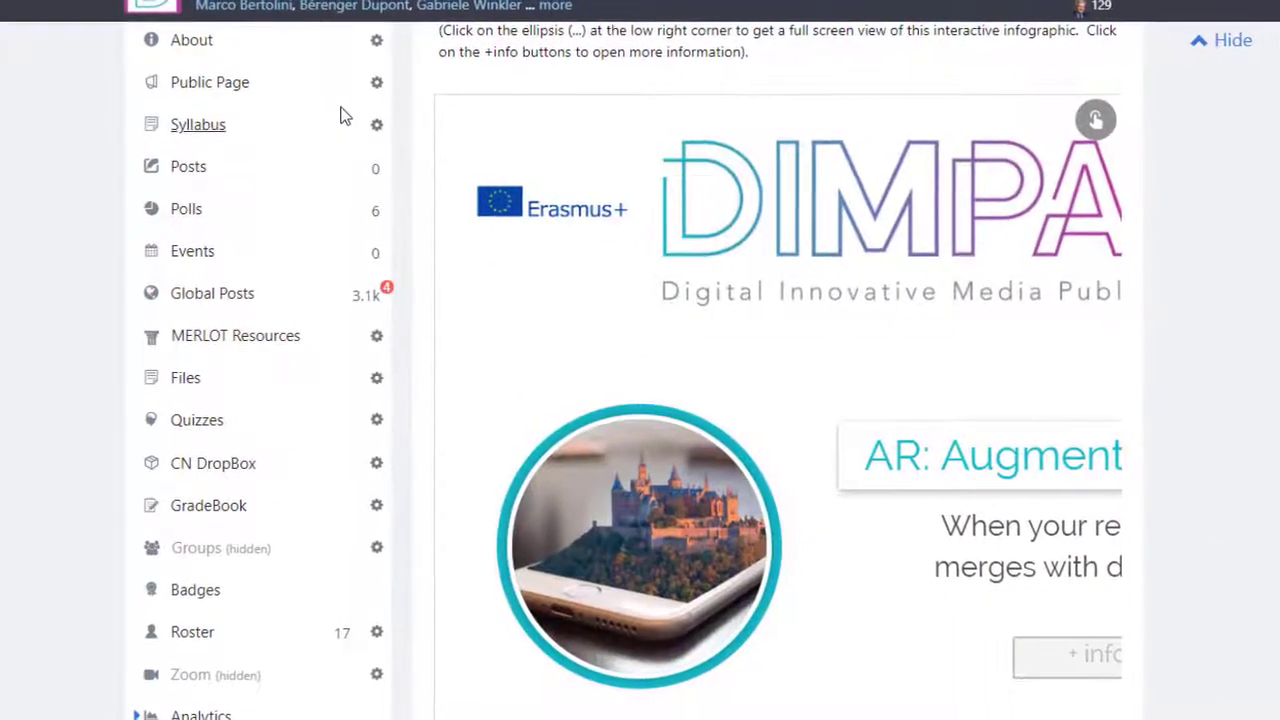
left_click(213, 140)
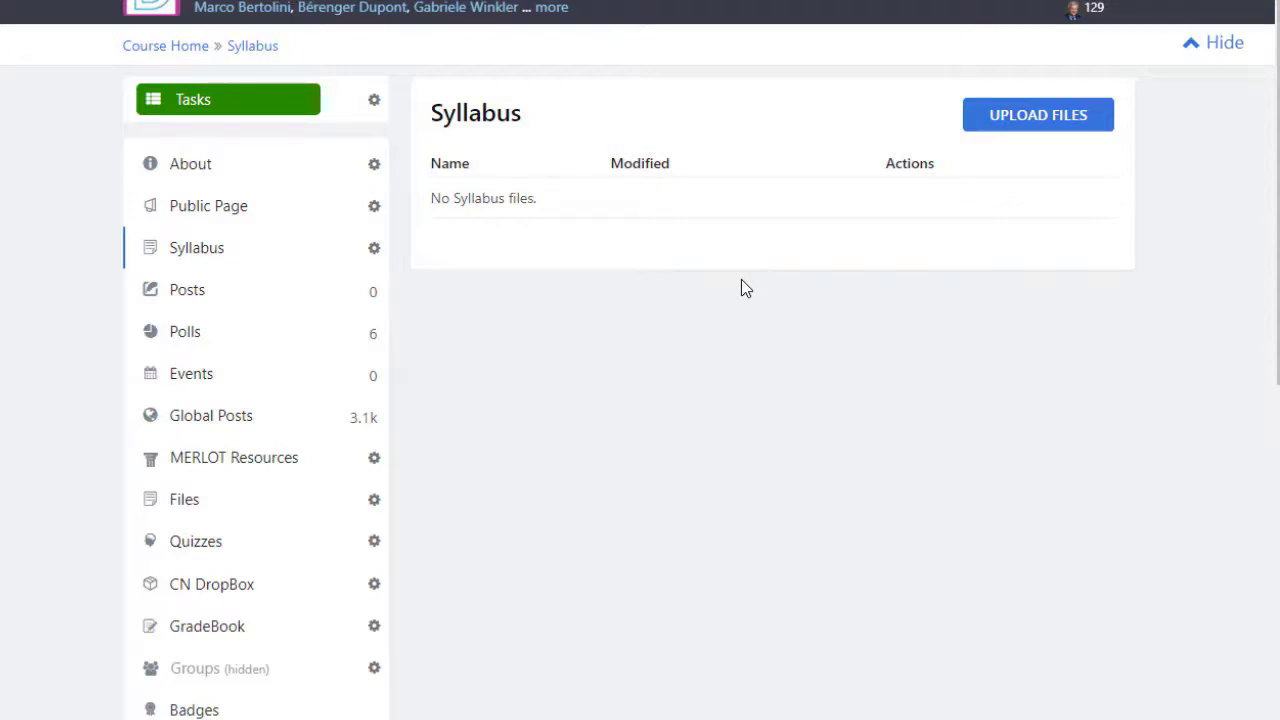
left_click(198, 297)
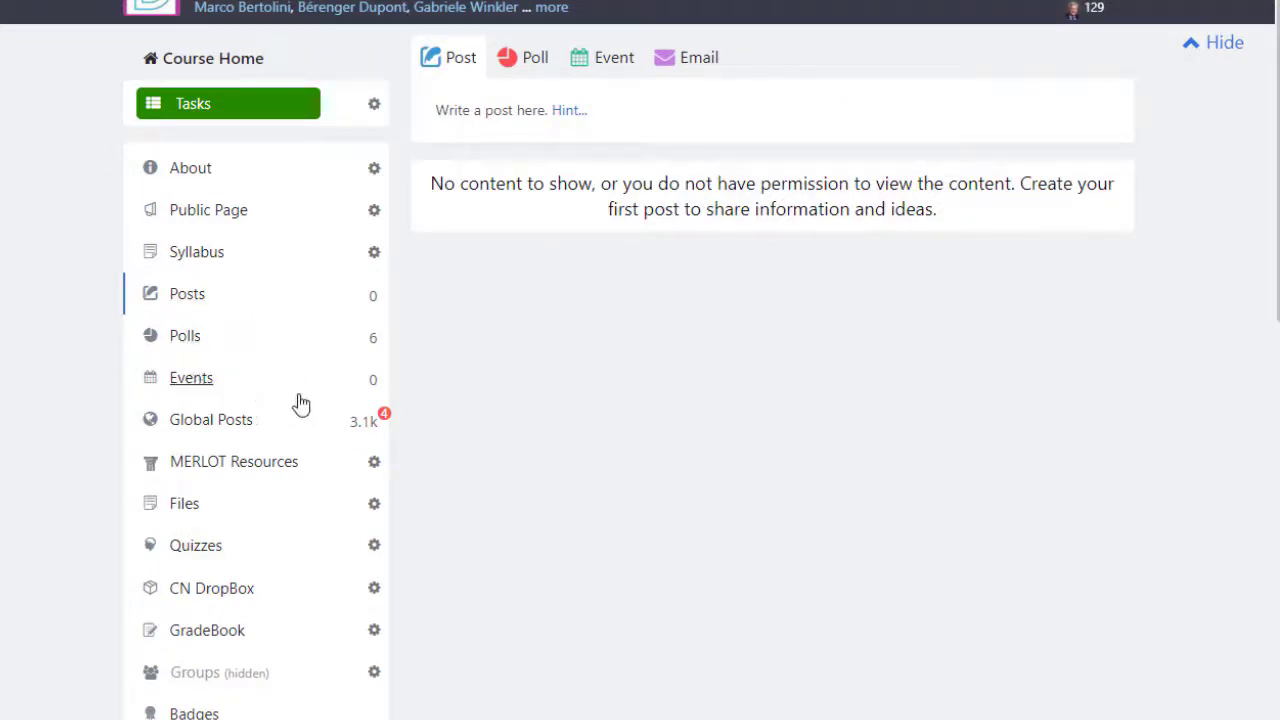
left_click(186, 343)
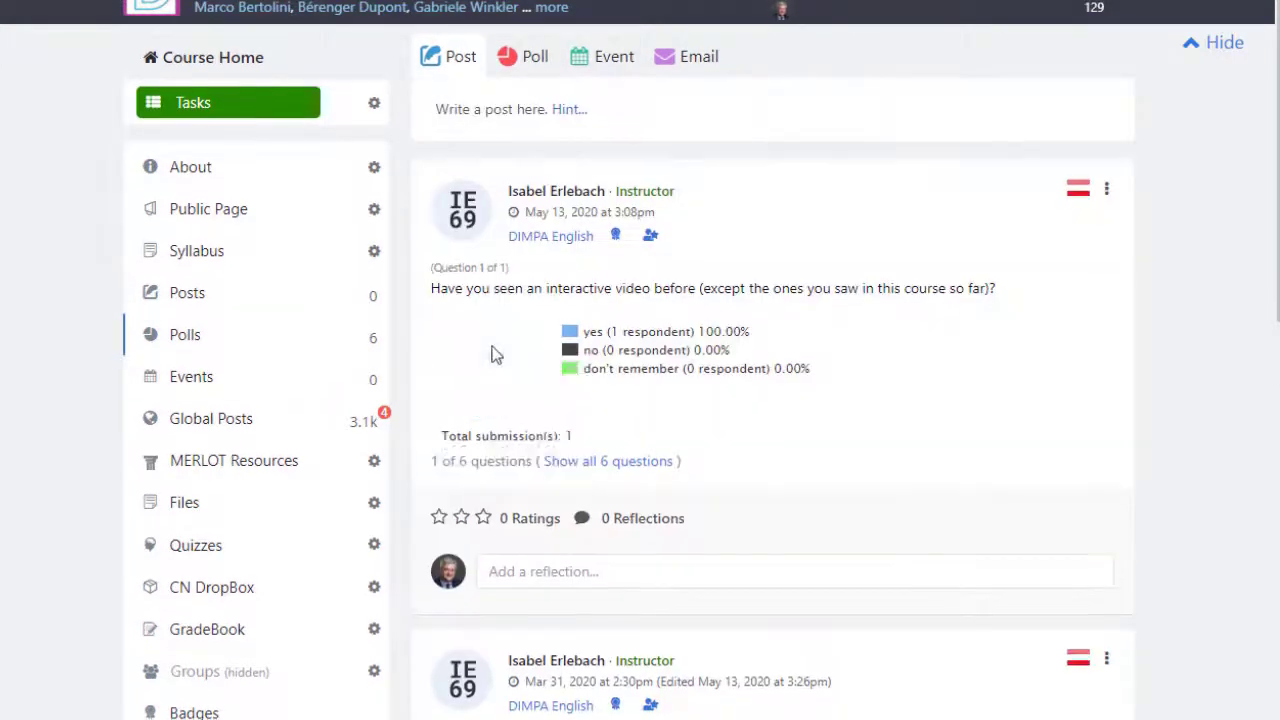
Open the course's Global Posts and browse through the older posts and their reflections
left_click(228, 422)
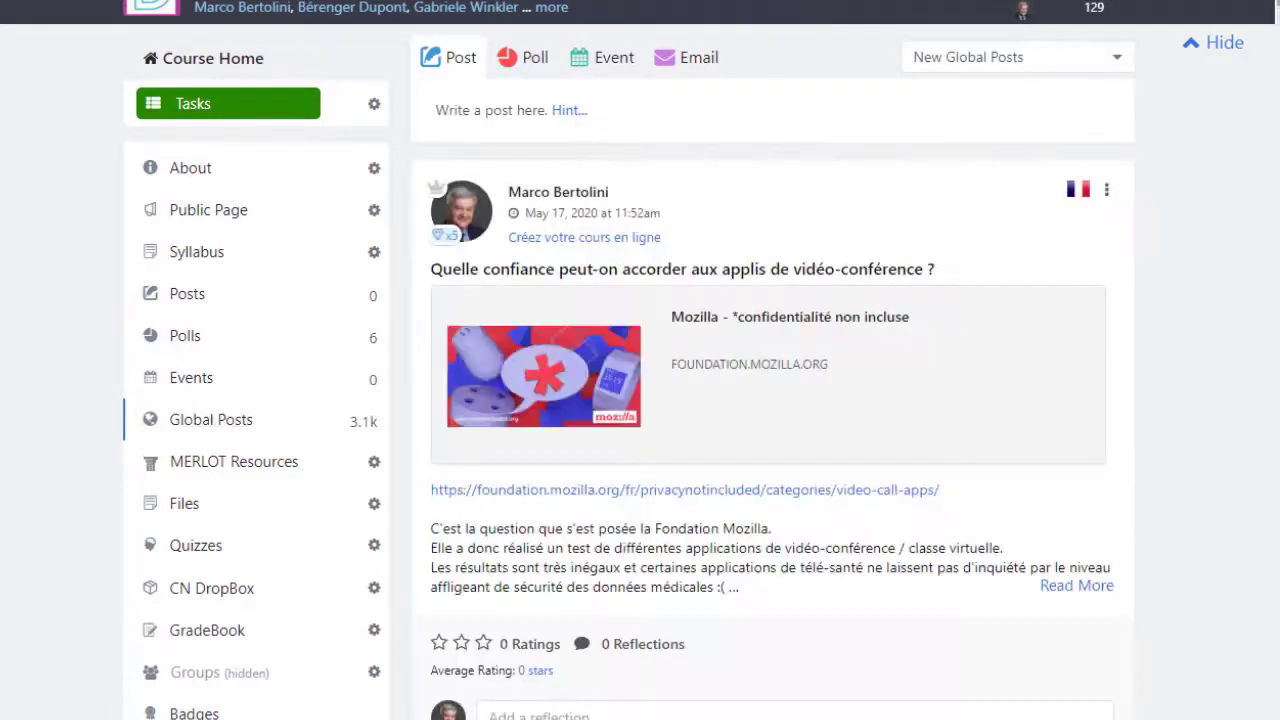
scroll(1072, 8, "down", 5)
scroll(1072, 8, "up", 5)
scroll(770, 400, "down", 15)
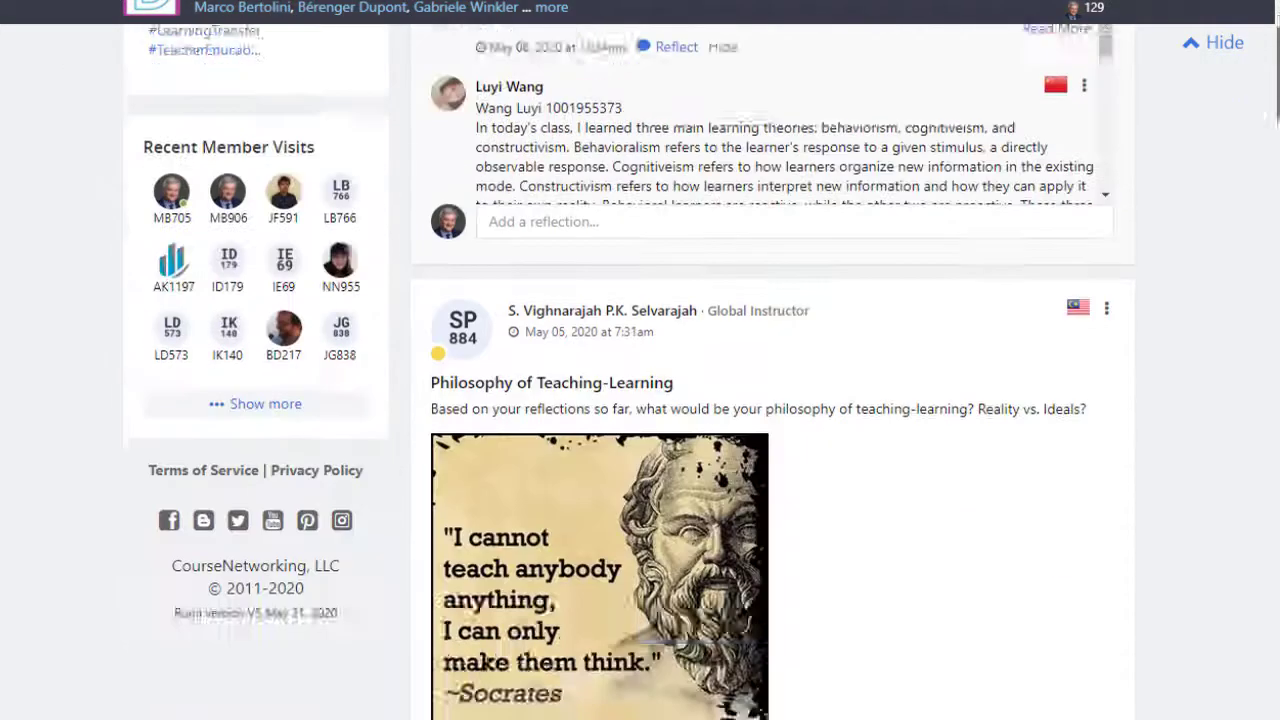
scroll(770, 400, "up", 5)
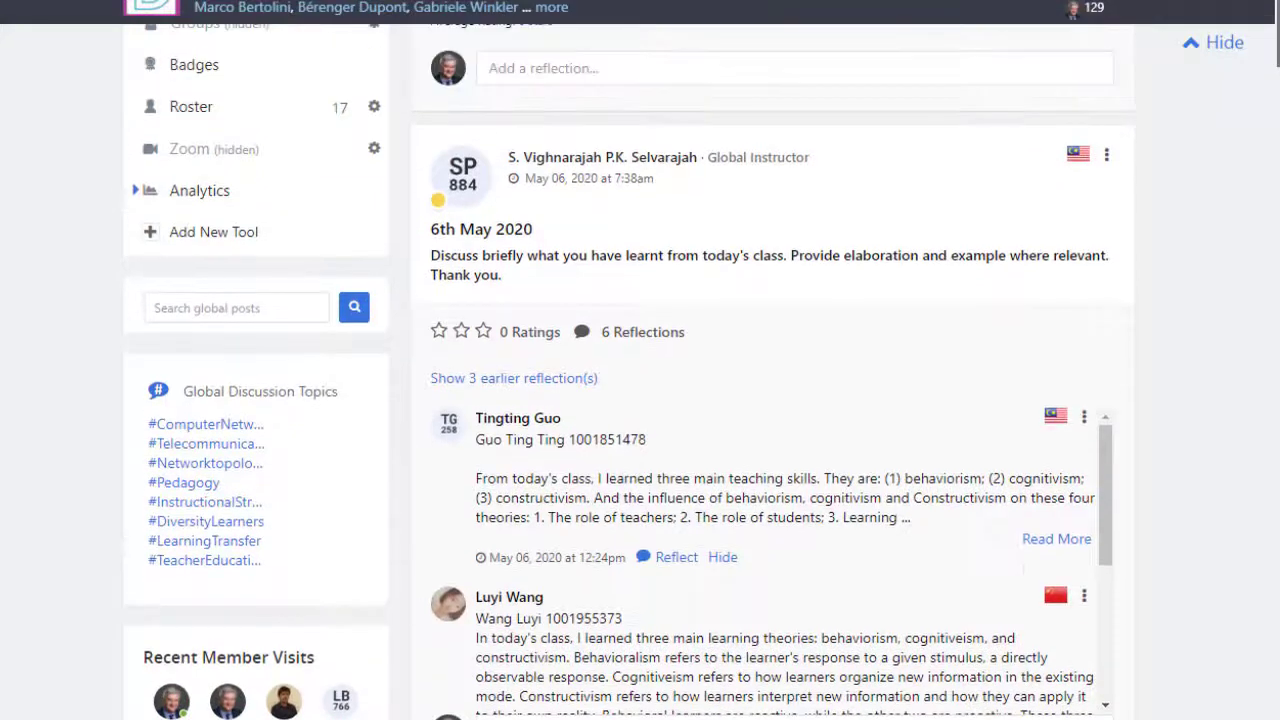
scroll(707, 137, "down", 1)
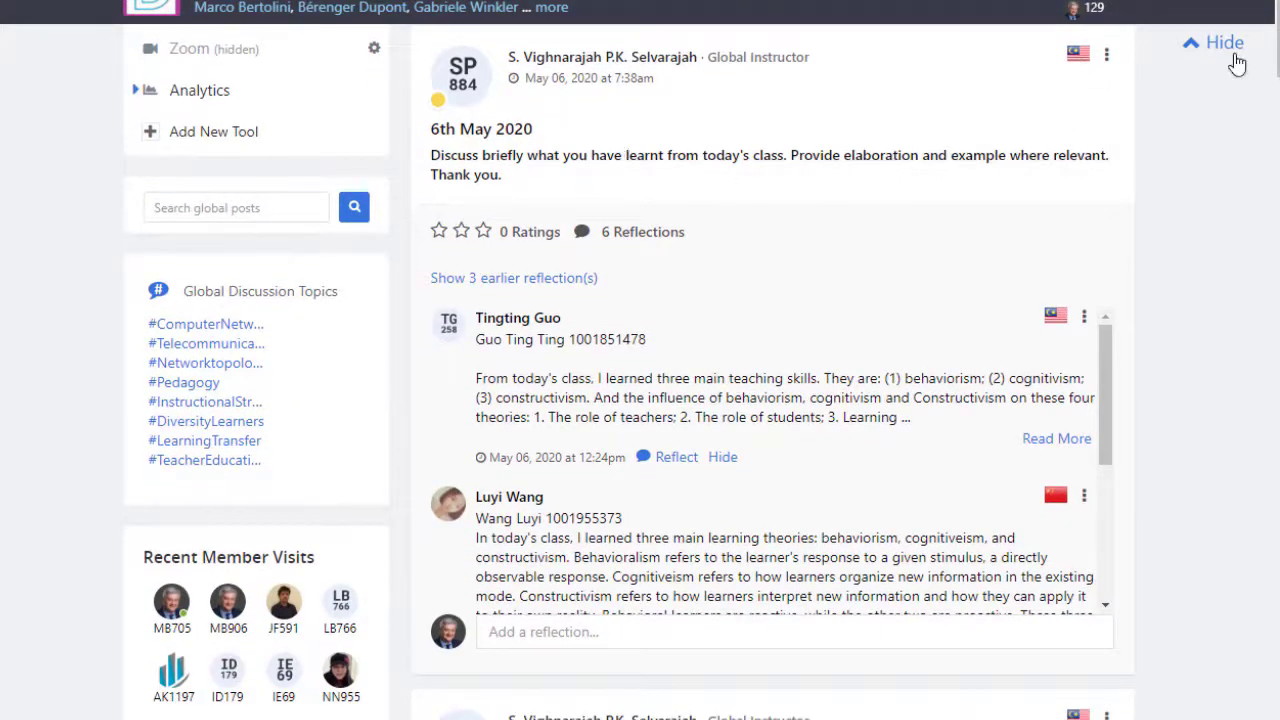
left_click_drag(1276, 34, 1276, 262)
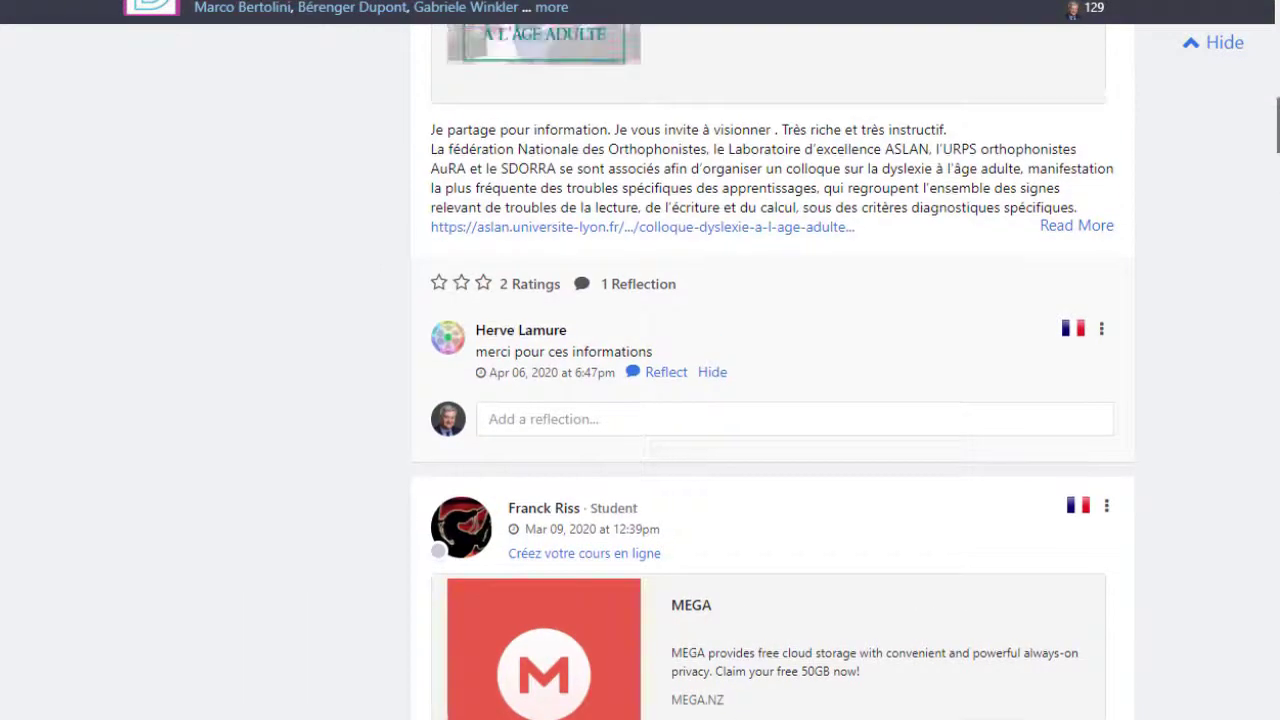
Expand the ASLAN adult dyslexia conference post and view its translation from French into English
scroll(1186, 434, "up", 3)
scroll(1234, 357, "down", 1)
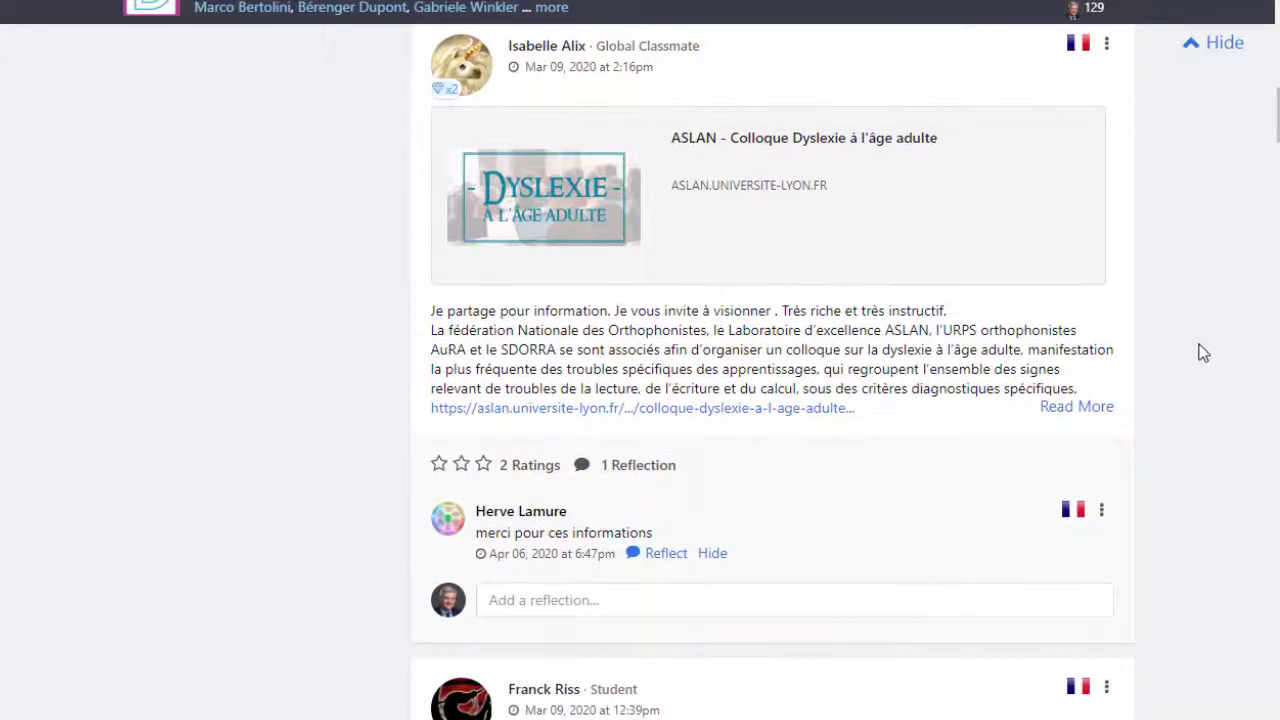
left_click(1077, 407)
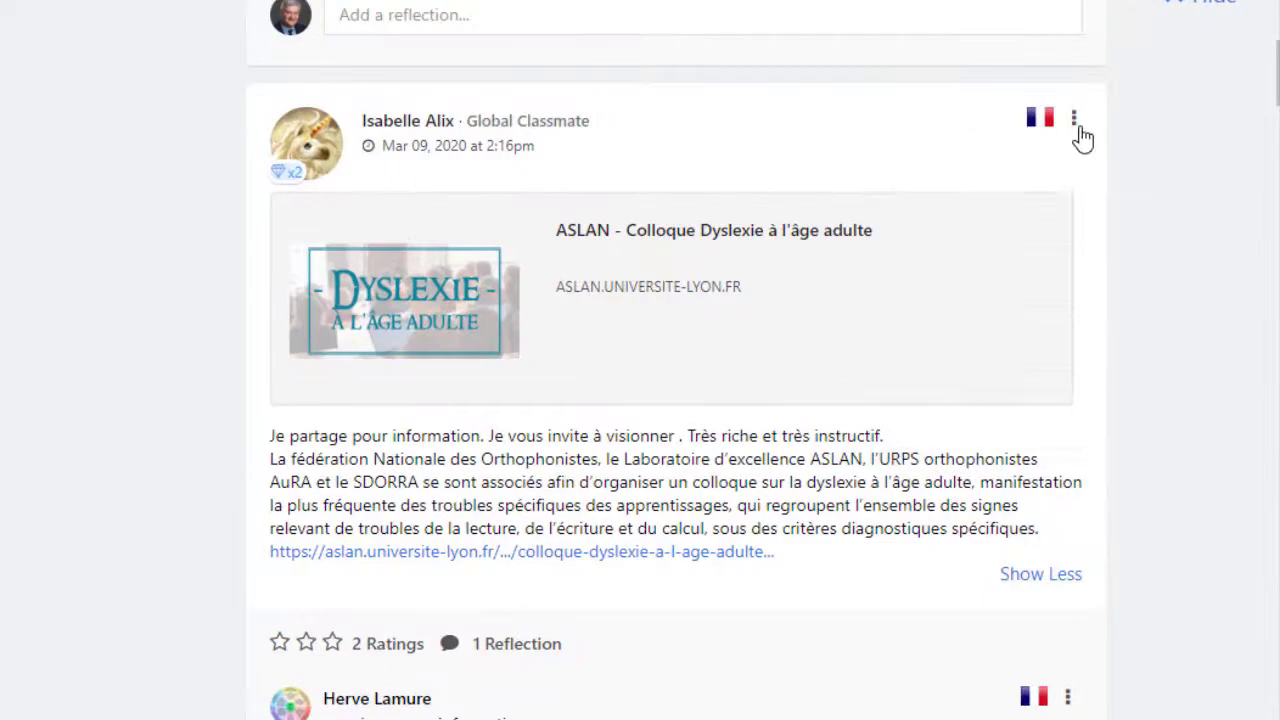
left_click(1074, 119)
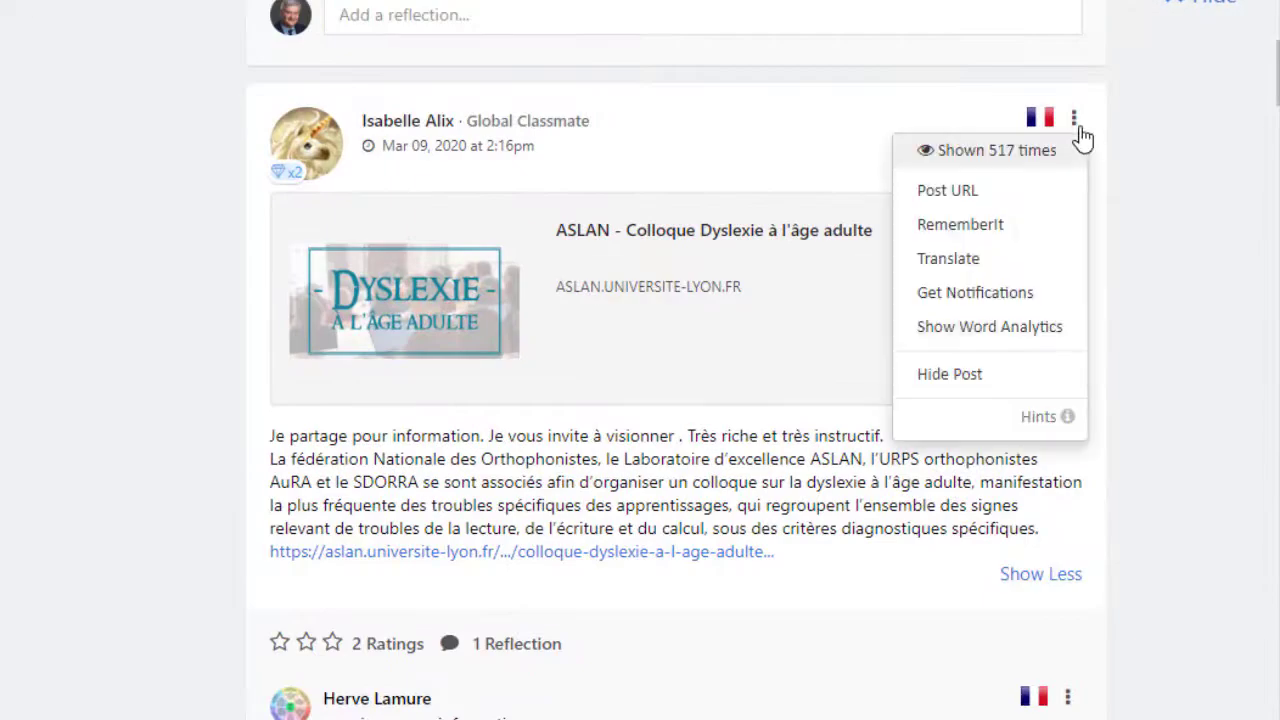
left_click(1002, 259)
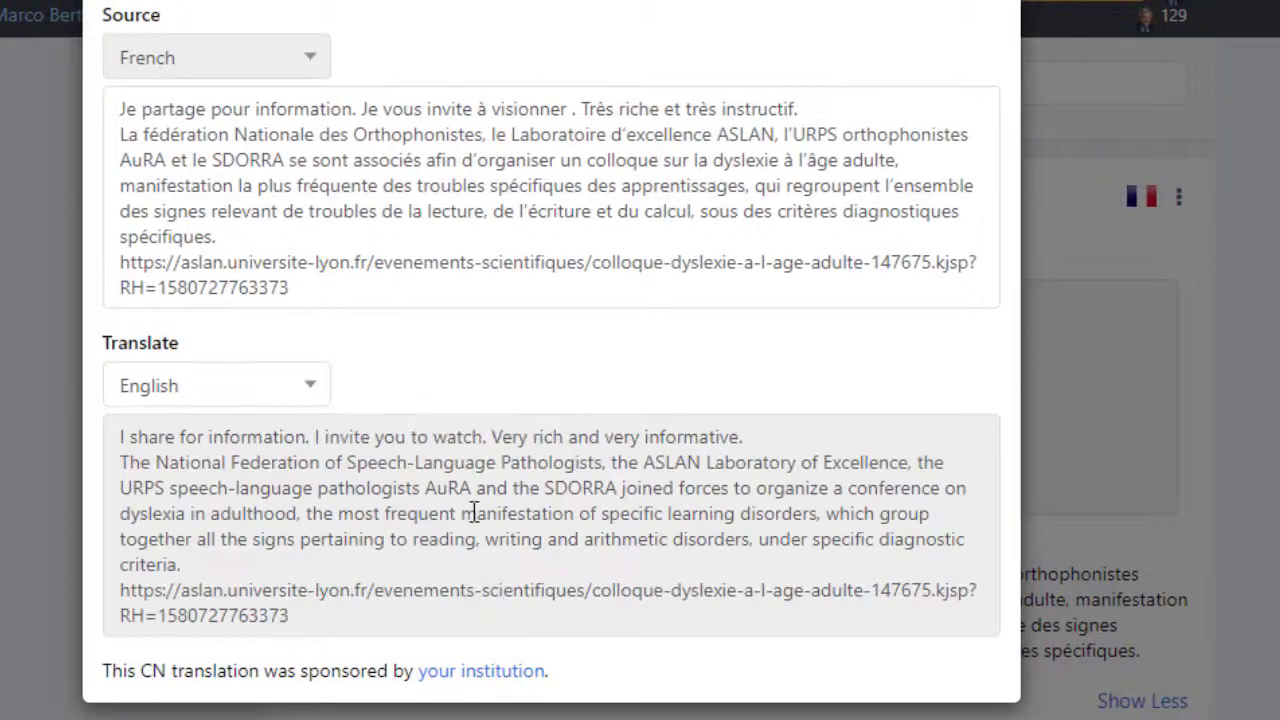
left_click(1272, 284)
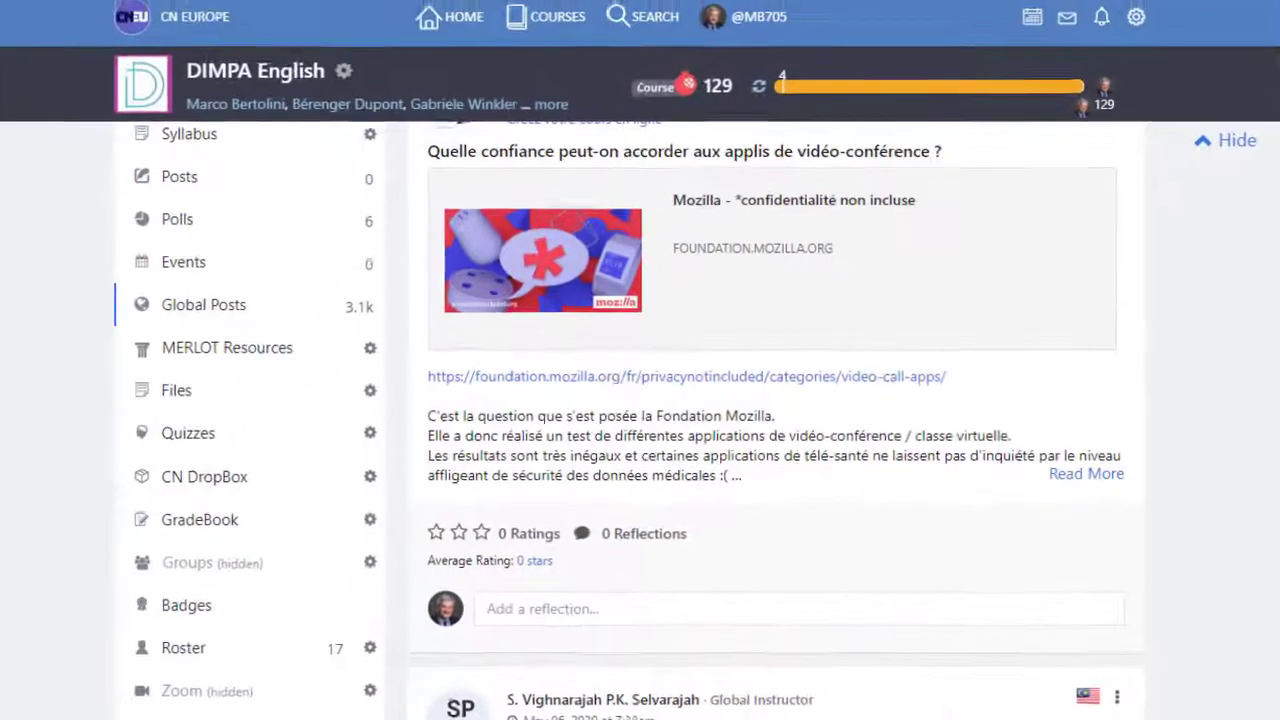
View the course's Files page and the CN DropBox, including its received posts and polls
scroll(203, 325, "up", 1)
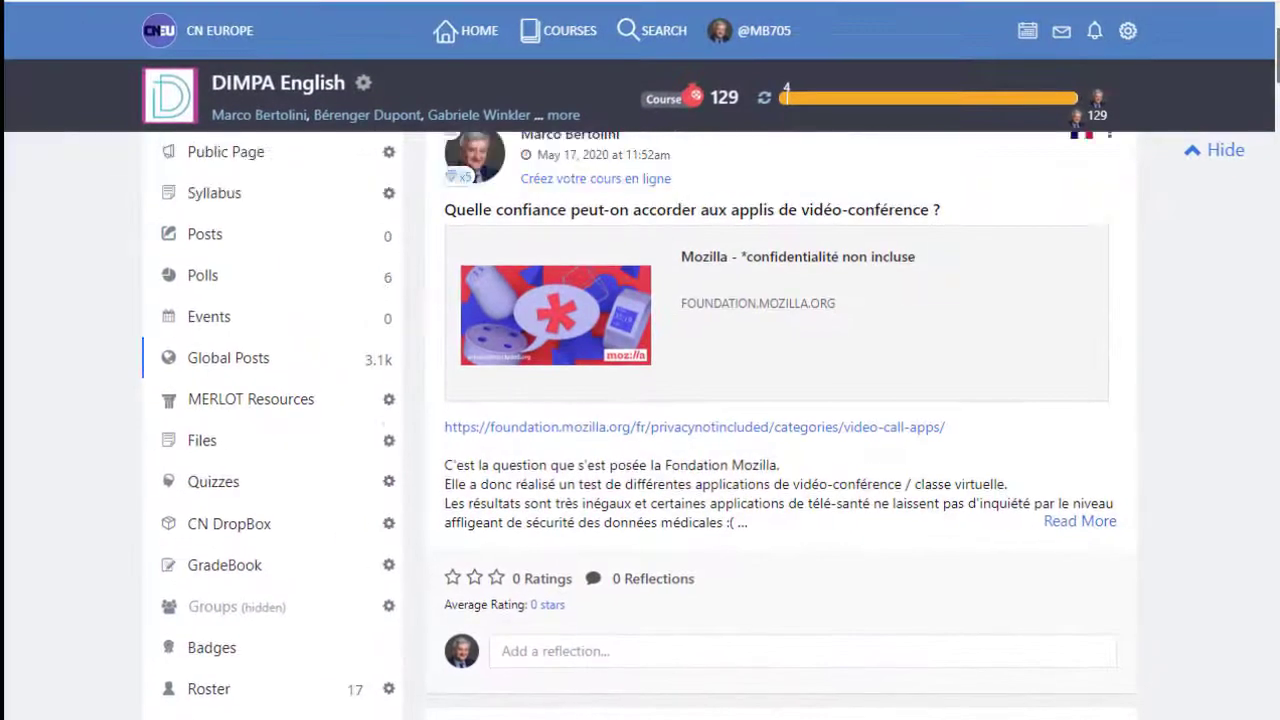
scroll(203, 325, "down", 2)
left_click(203, 325)
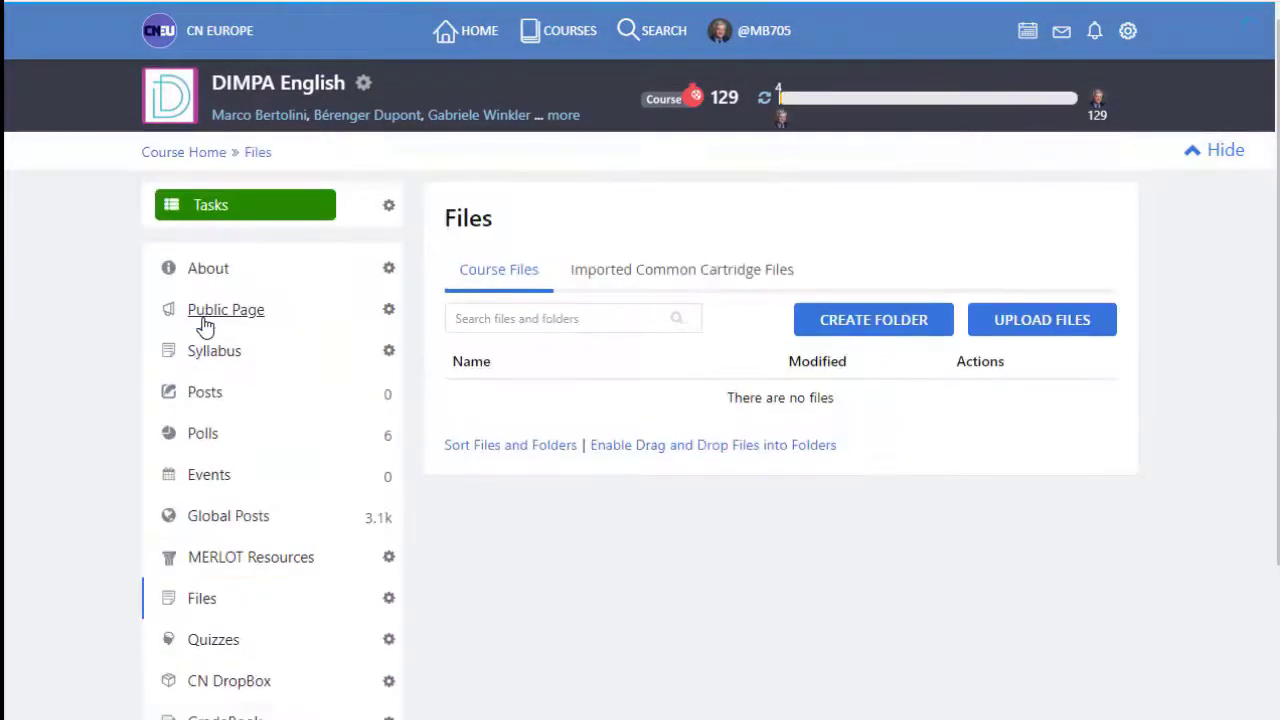
left_click(222, 648)
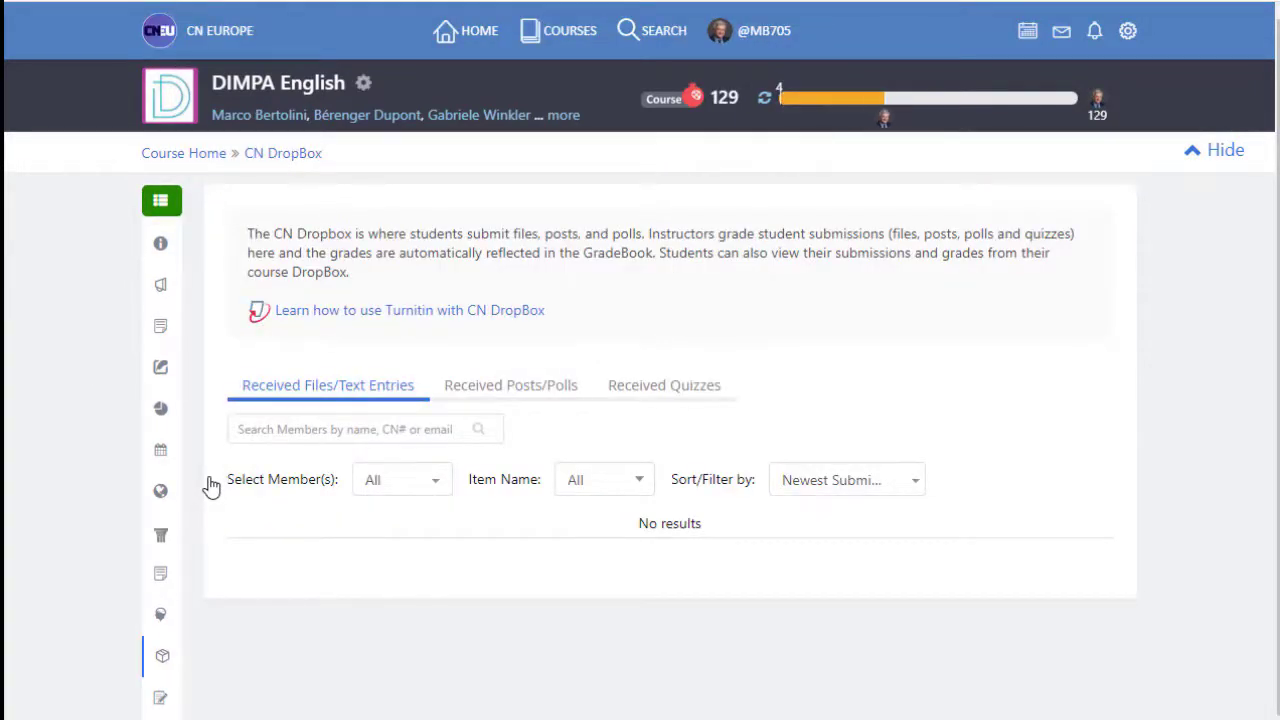
left_click(540, 385)
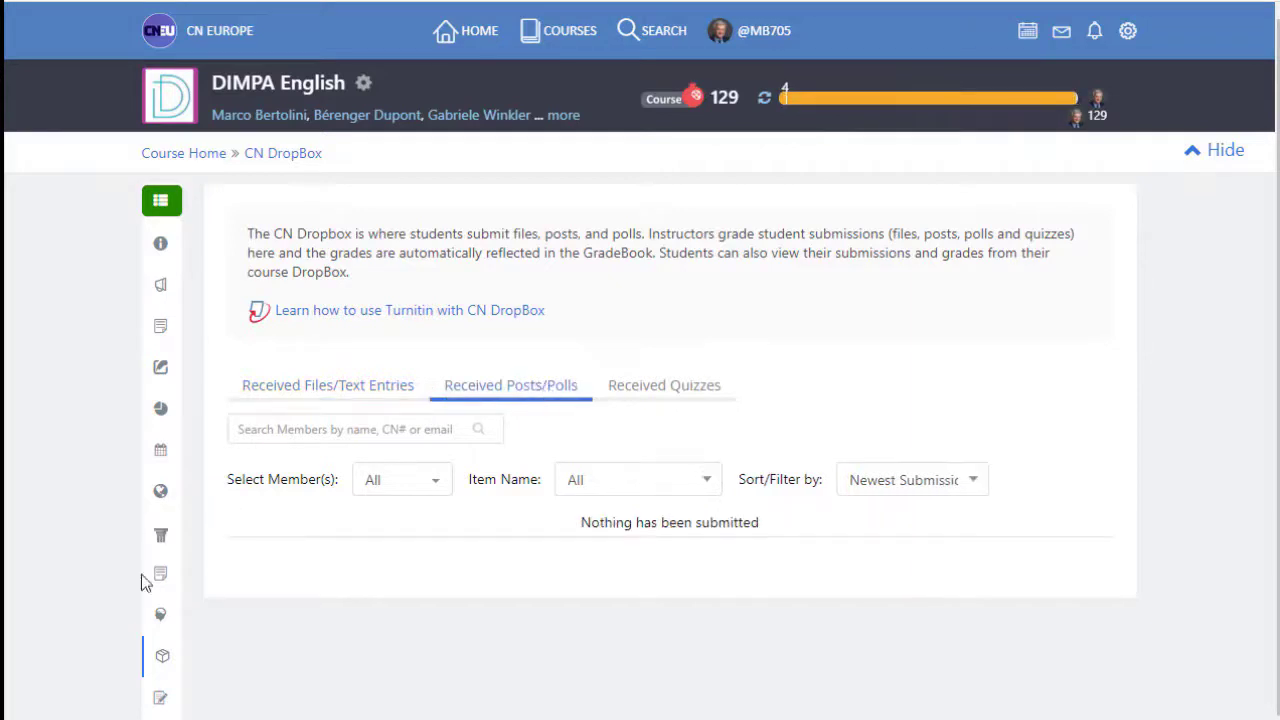
scroll(190, 420, "down", 1)
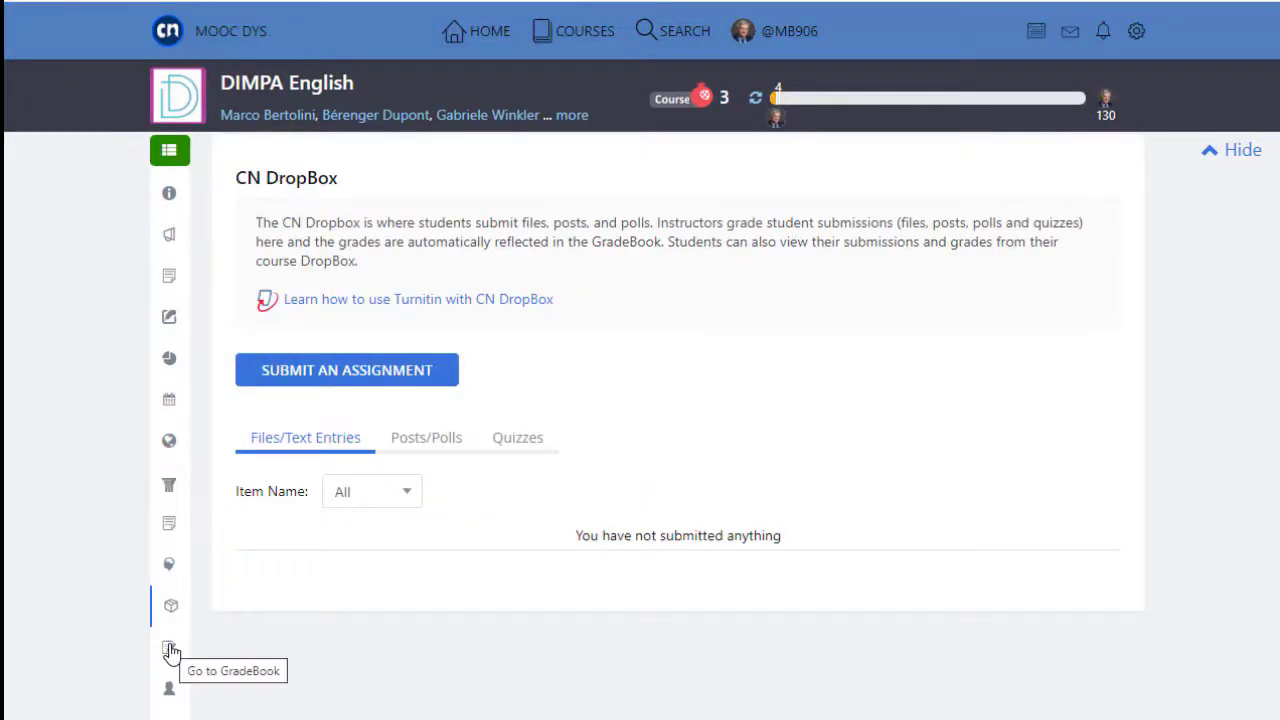
Open the GradeBook, and look through the members listed in the course roster
left_click(170, 650)
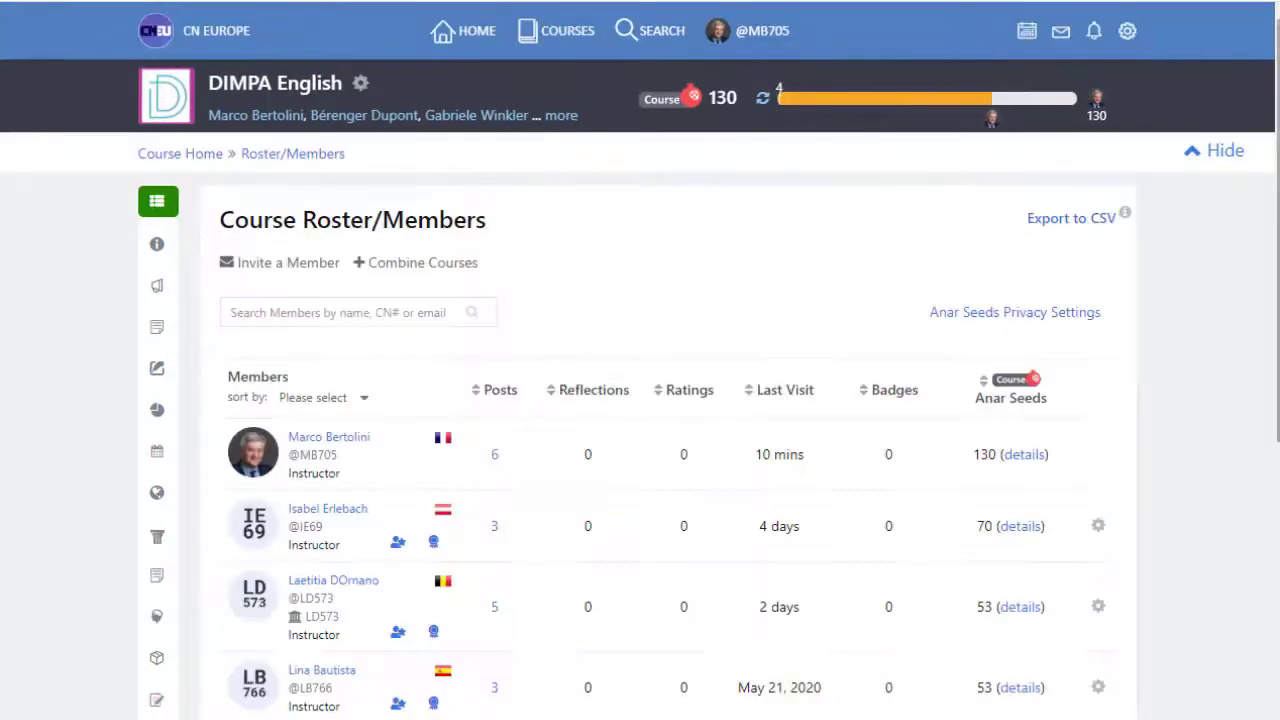
scroll(1240, 277, "down", 2)
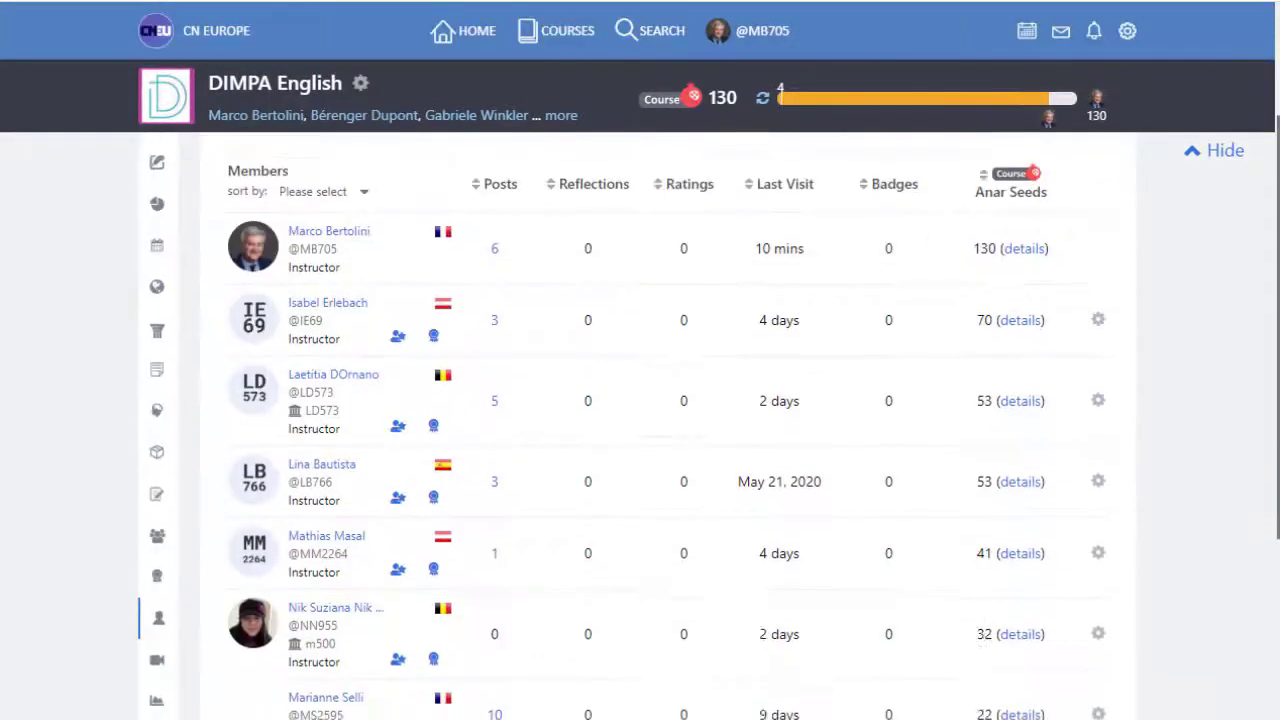
scroll(640, 420, "down", 2)
scroll(640, 420, "up", 4)
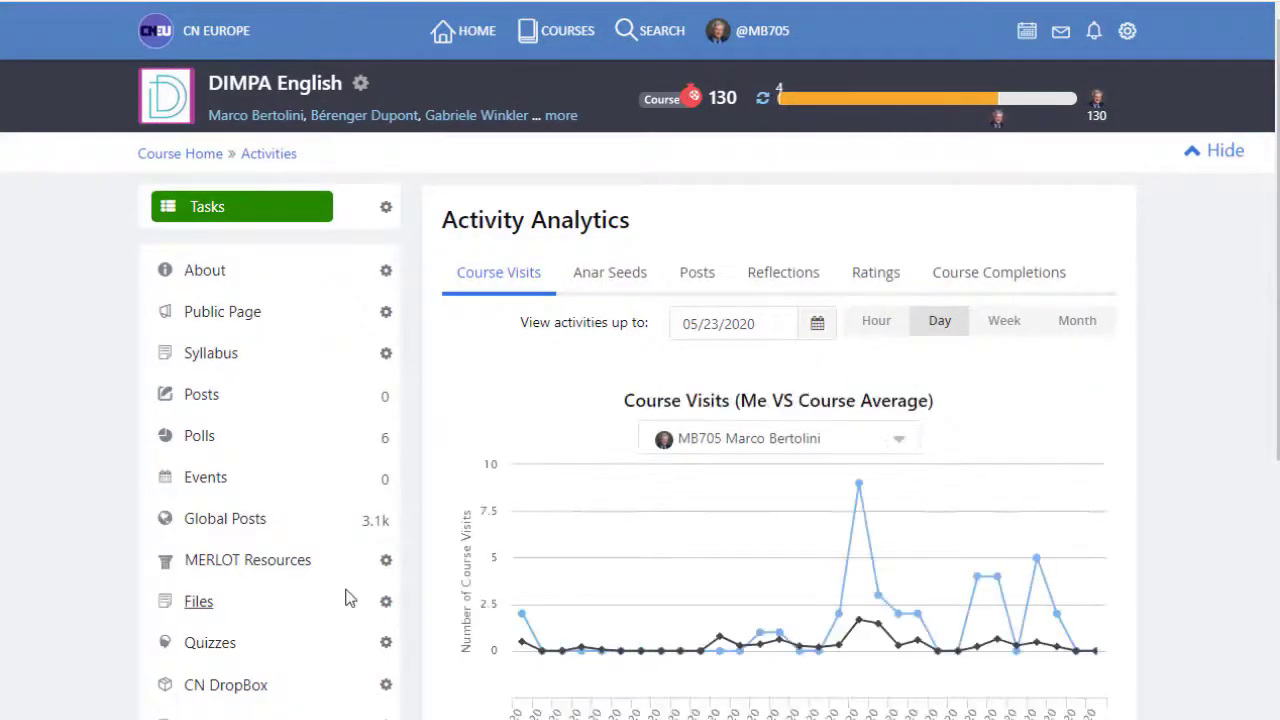
Examine the Course Visits chart in the Activity Analytics, comparing own visits with the course average
mouse_move(809, 520)
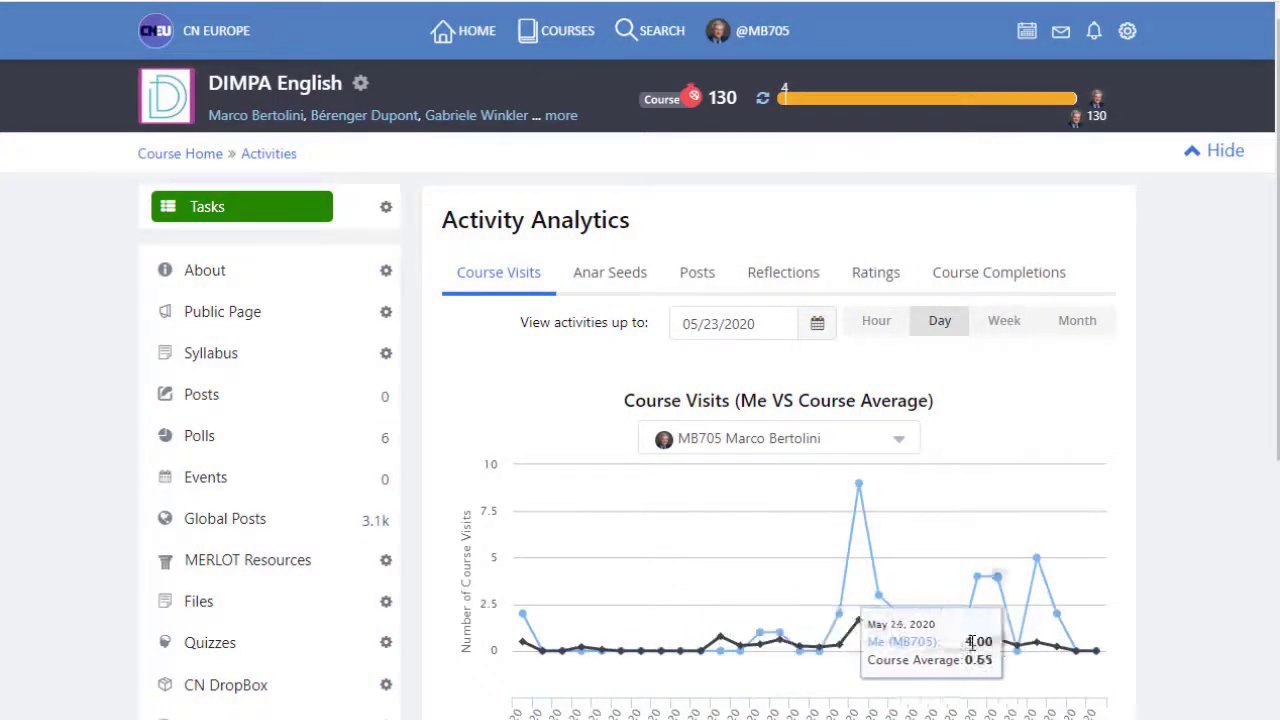
scroll(295, 595, "down", 1)
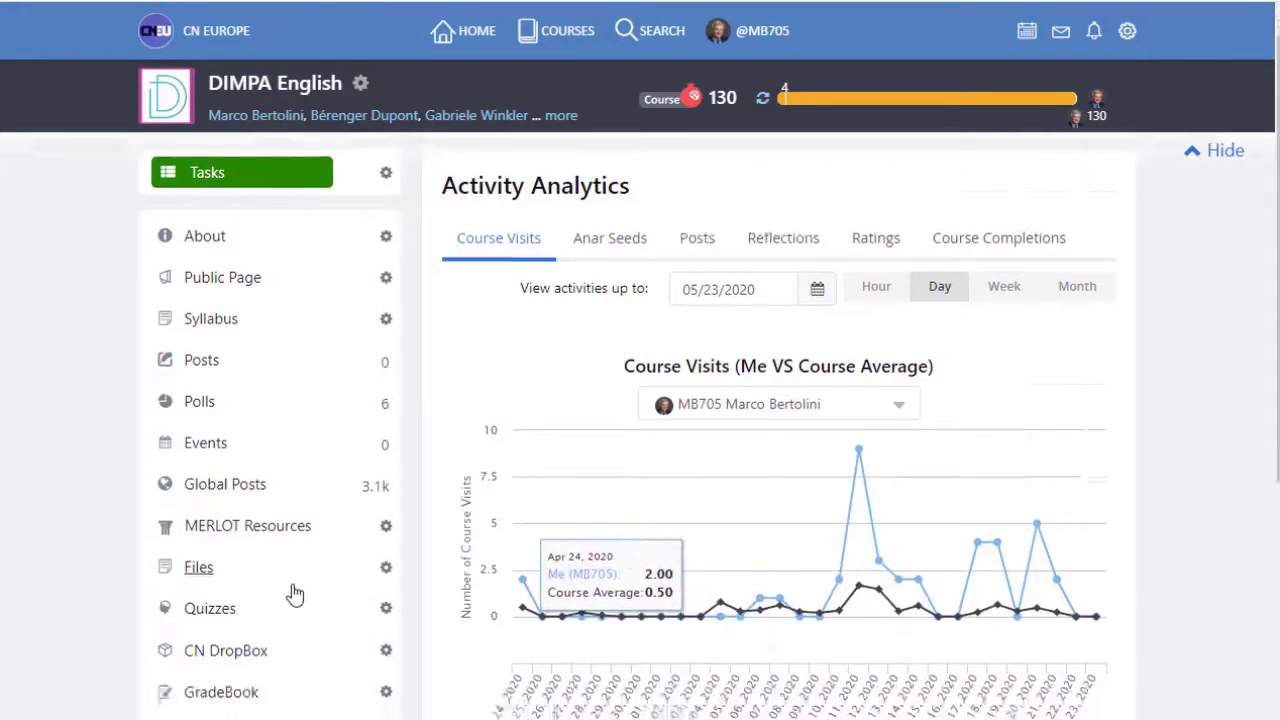
scroll(240, 610, "down", 2)
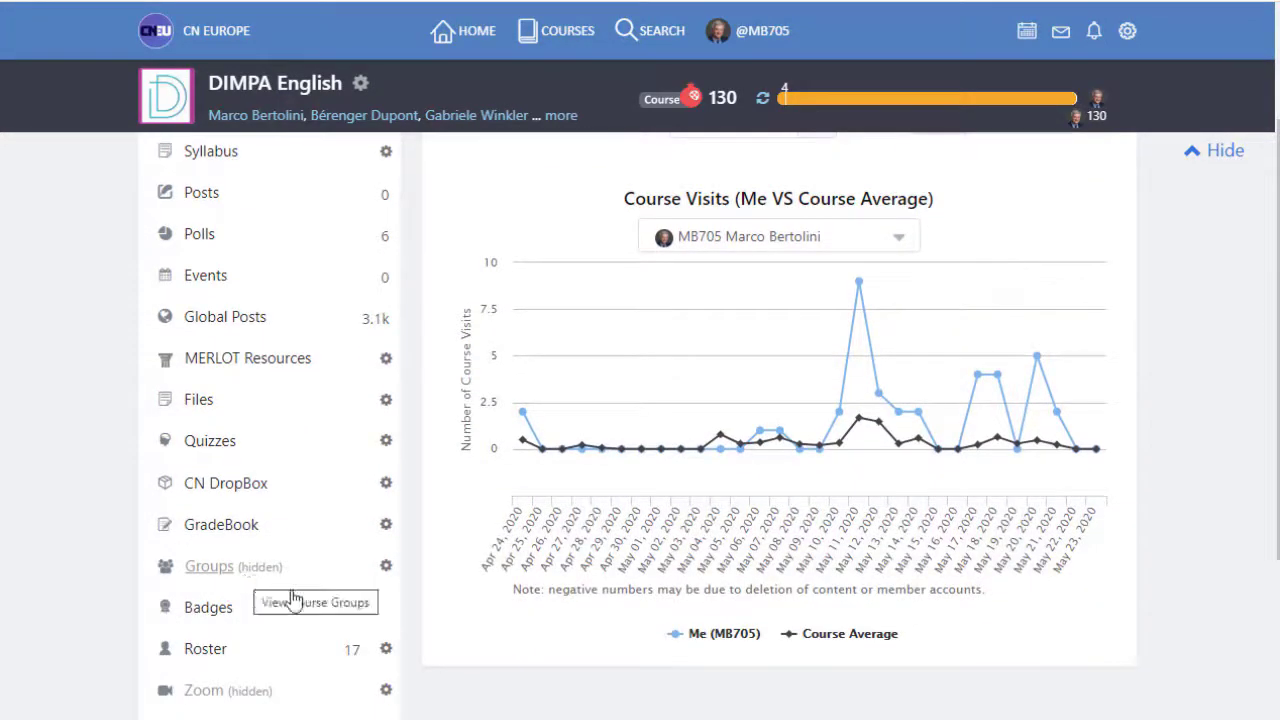
Return to the course's Introduction task and view the course calendar, closing it again
key("alt+Left")
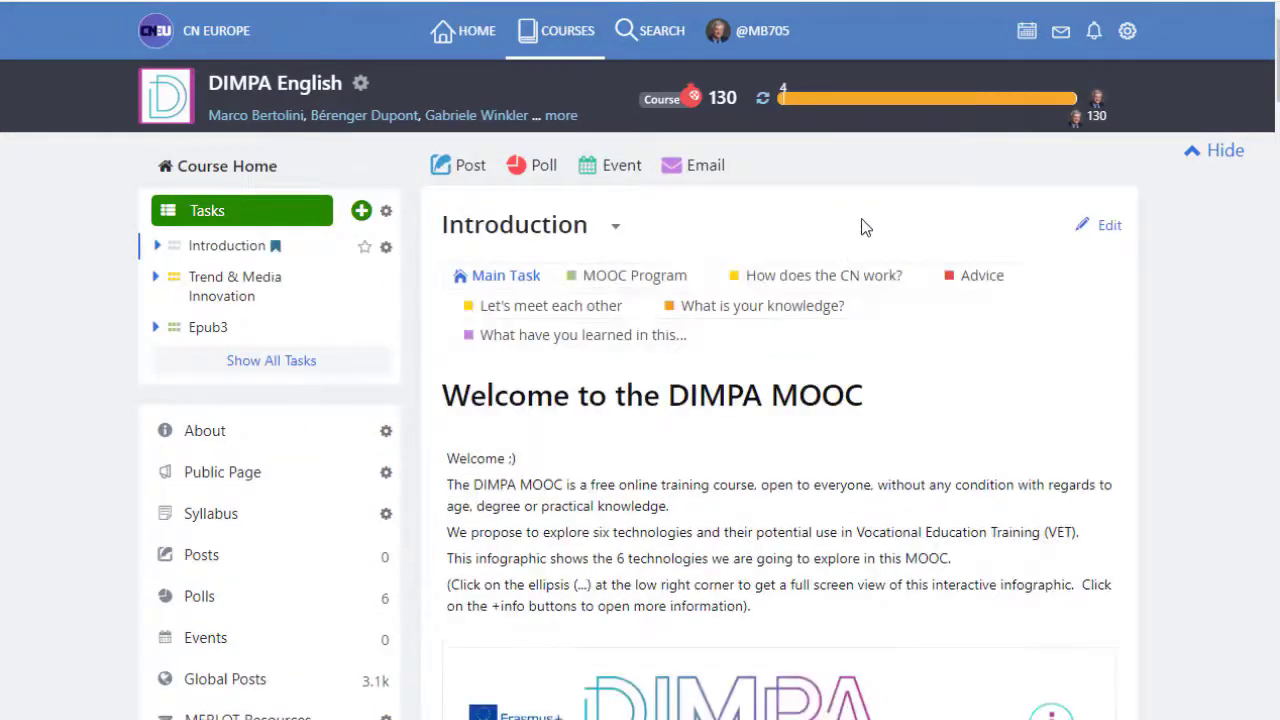
left_click(1028, 34)
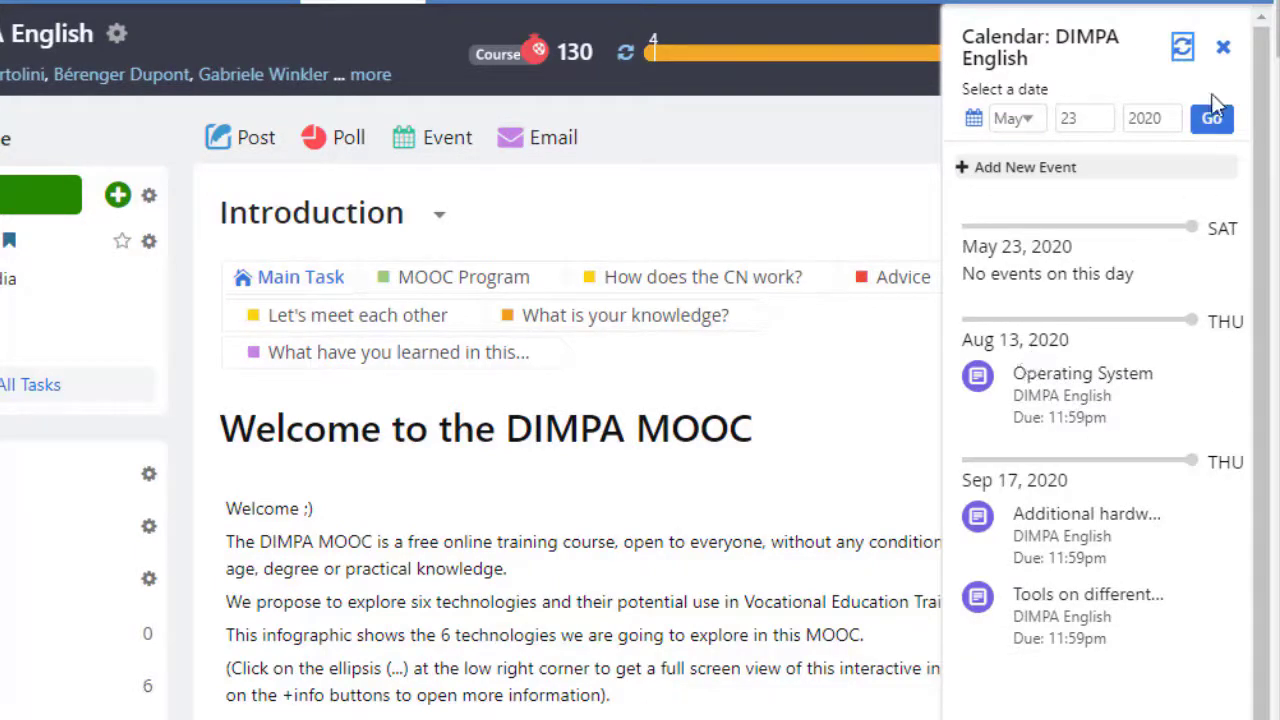
left_click(1224, 50)
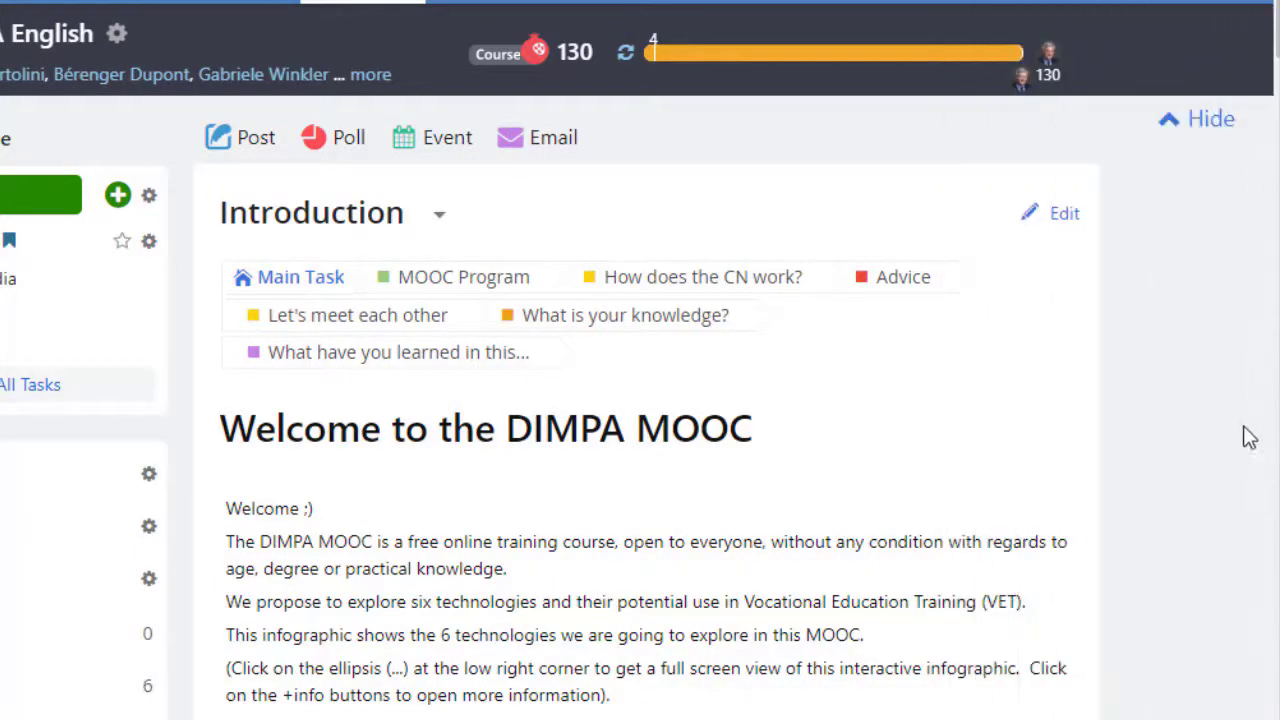